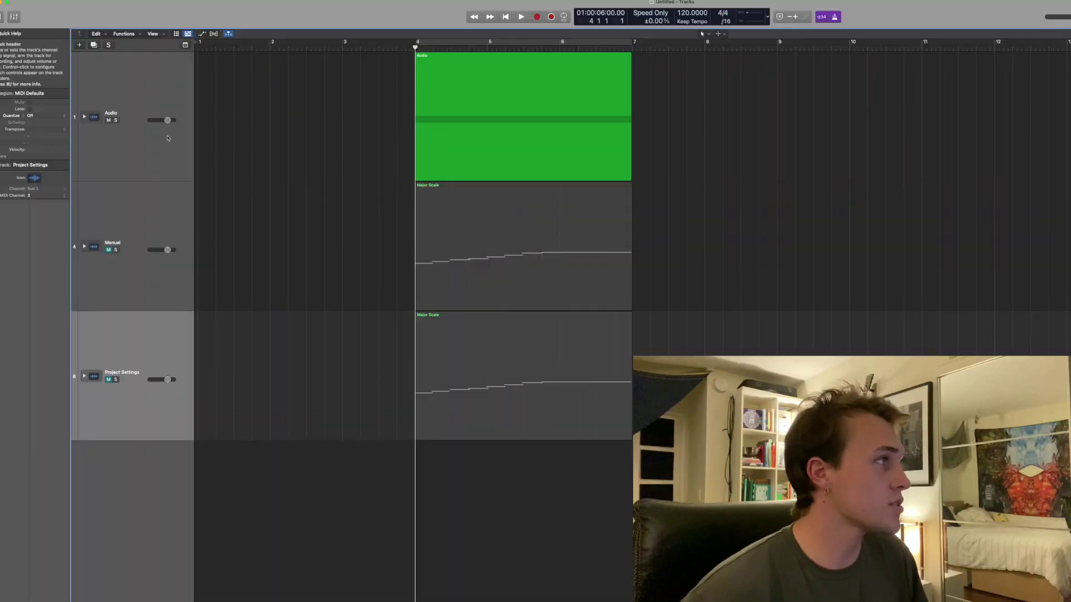
- Select the Audio track stack and expand it to reveal piano tracks C and E
{"action": "left_click", "coordinate": [159, 137]}
{"action": "left_click", "coordinate": [84, 117]}
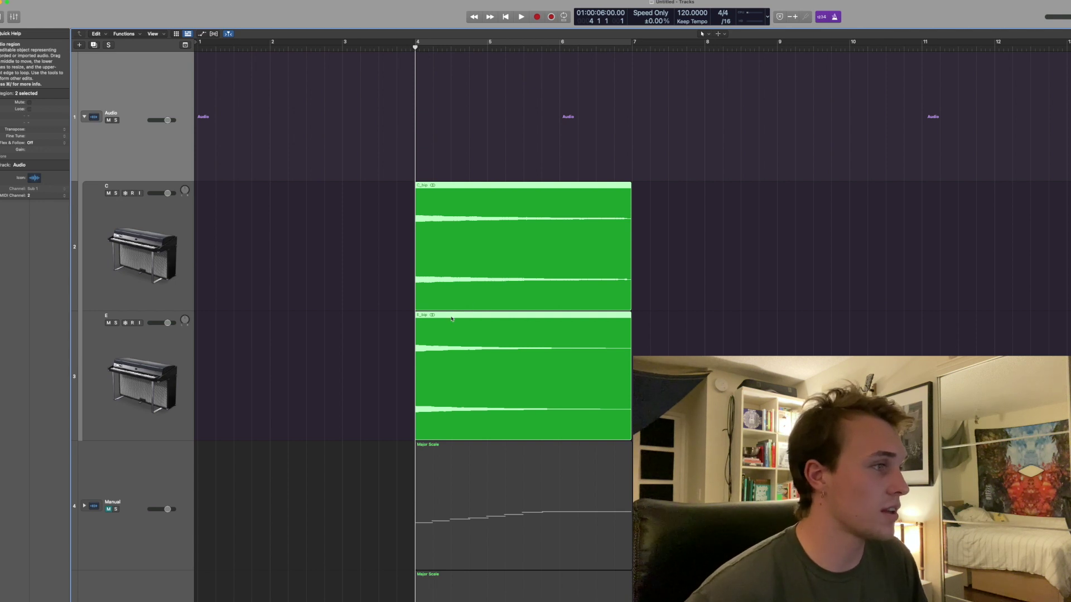
{"action": "key", "text": "space"}
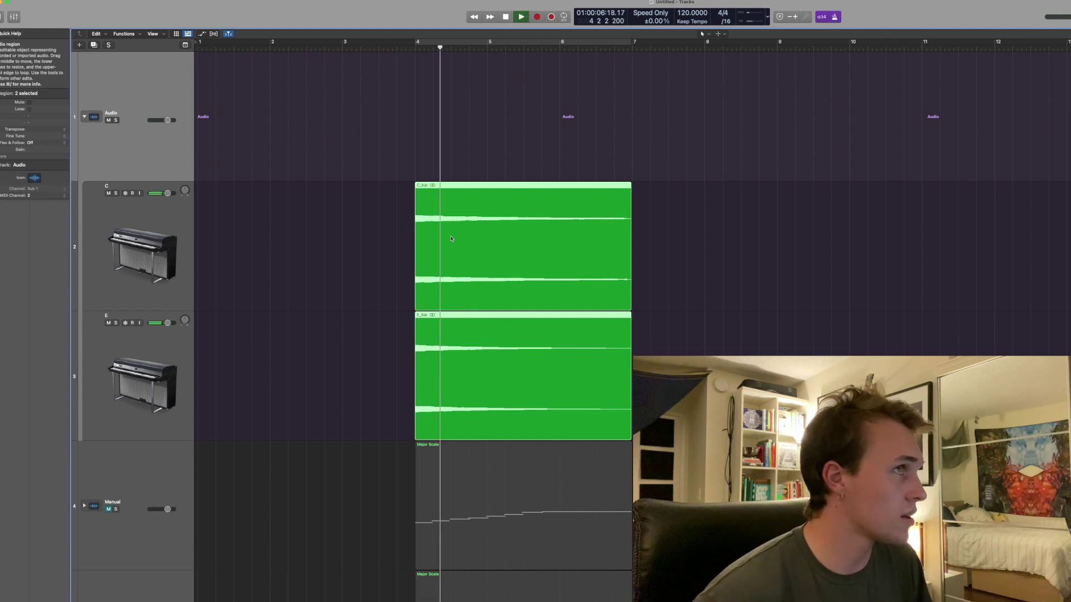
{"action": "key", "text": "space"}
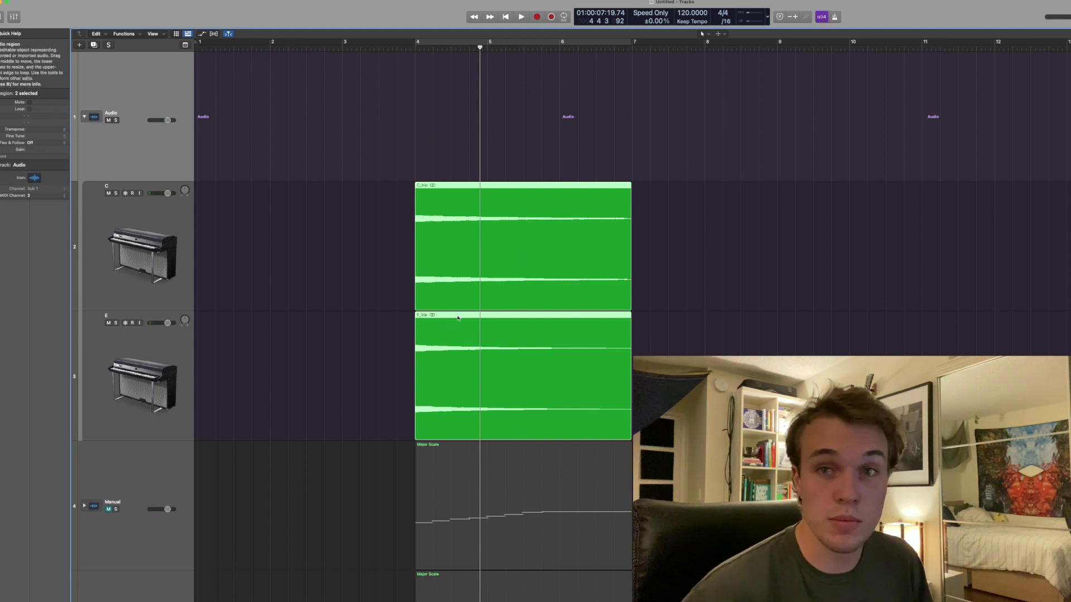
{"action": "left_click", "coordinate": [129, 242]}
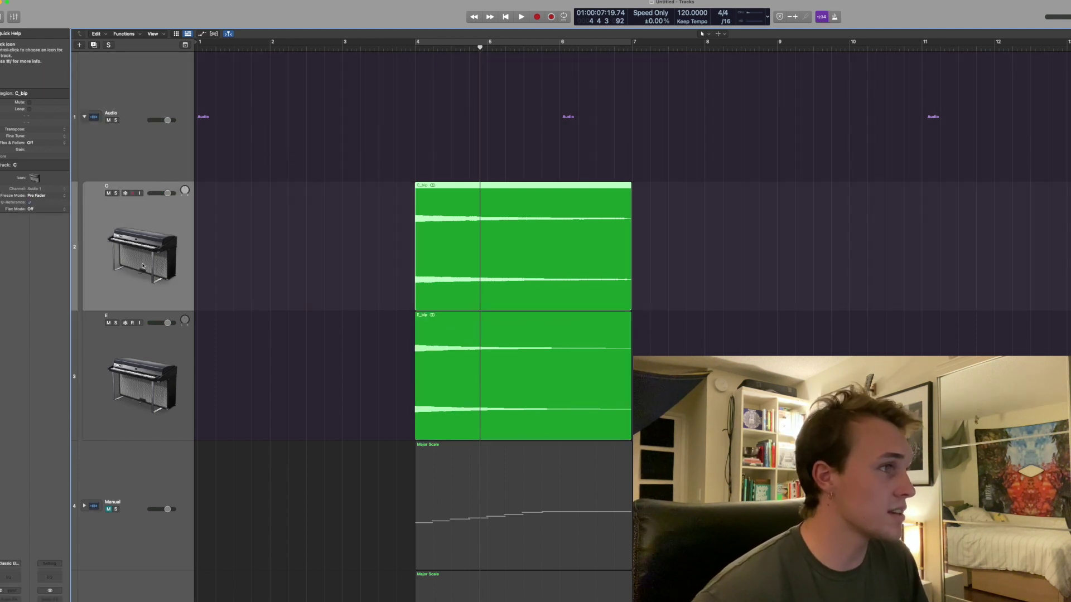
{"action": "key", "text": "s"}
{"action": "key", "text": "space"}
{"action": "key", "text": "space"}
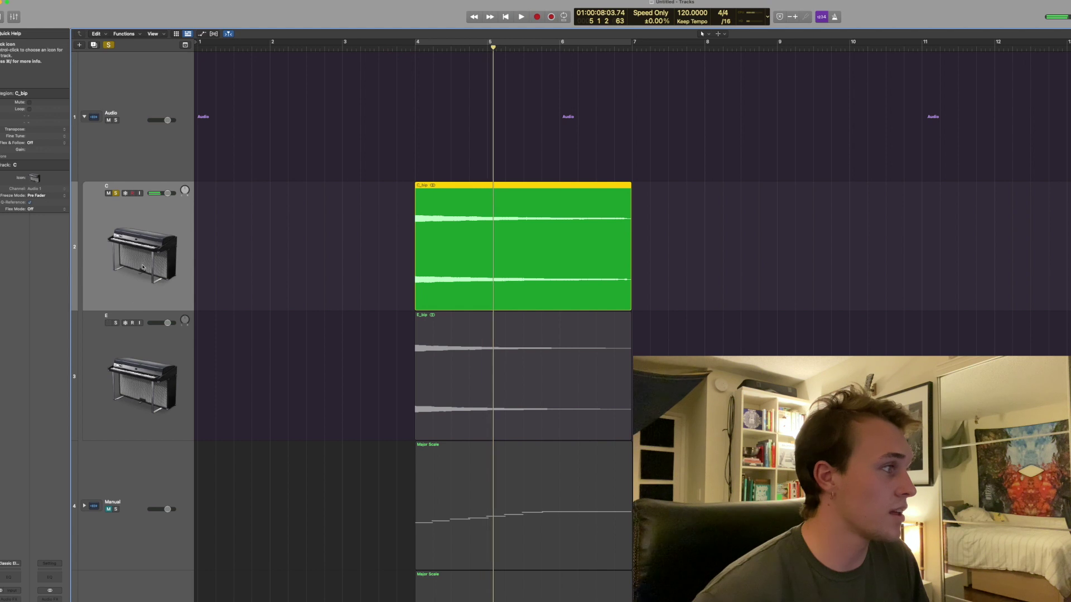
{"action": "left_click", "coordinate": [116, 323], "text": "alt"}
{"action": "key", "text": "space"}
{"action": "key", "text": "space"}
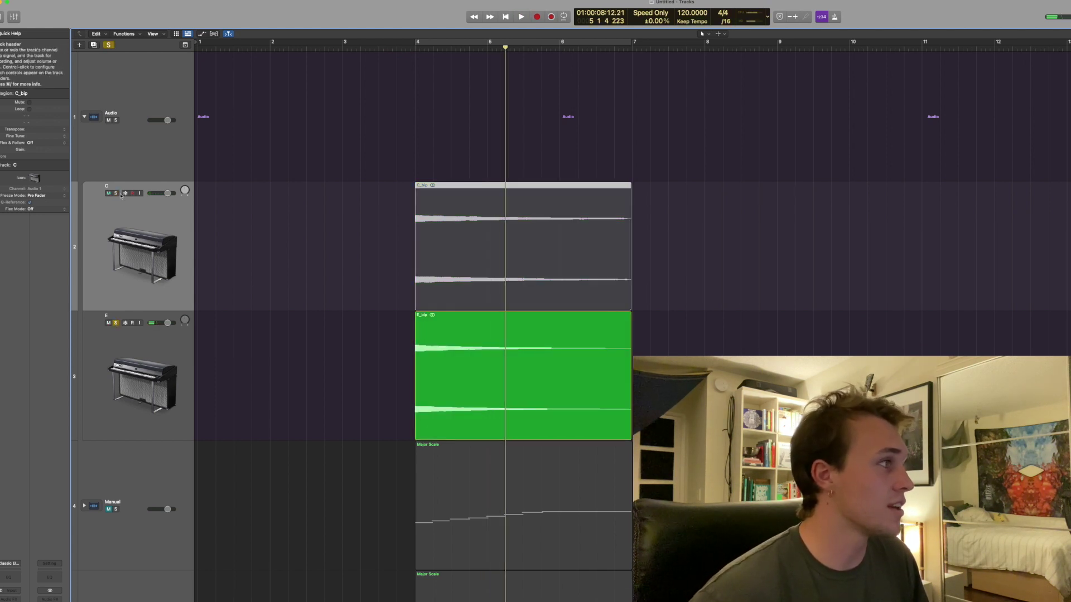
{"action": "left_click", "coordinate": [117, 325]}
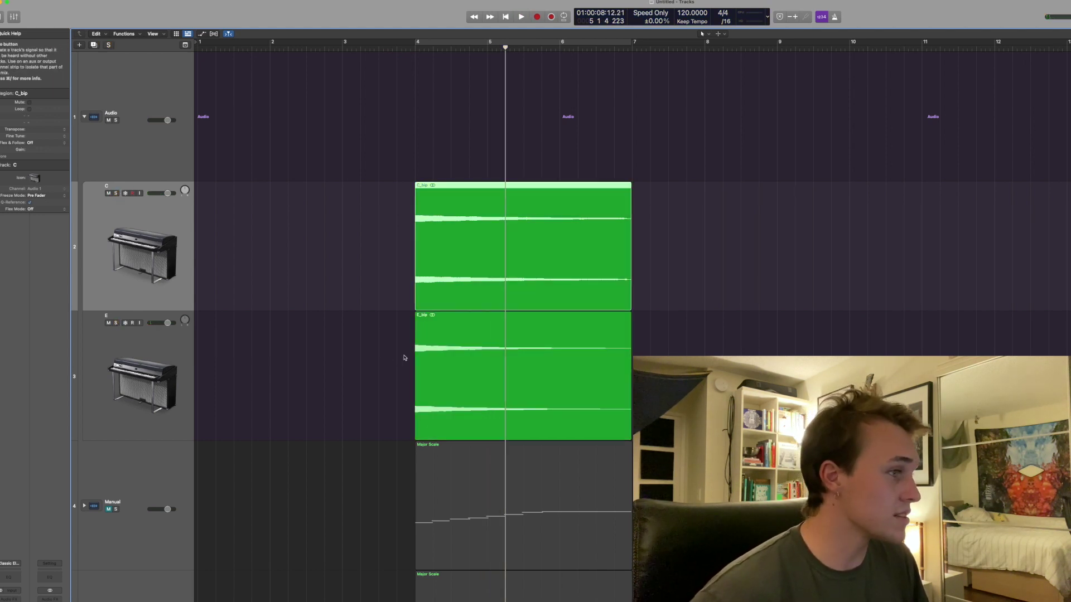
{"action": "left_click", "coordinate": [418, 354], "text": "shift"}
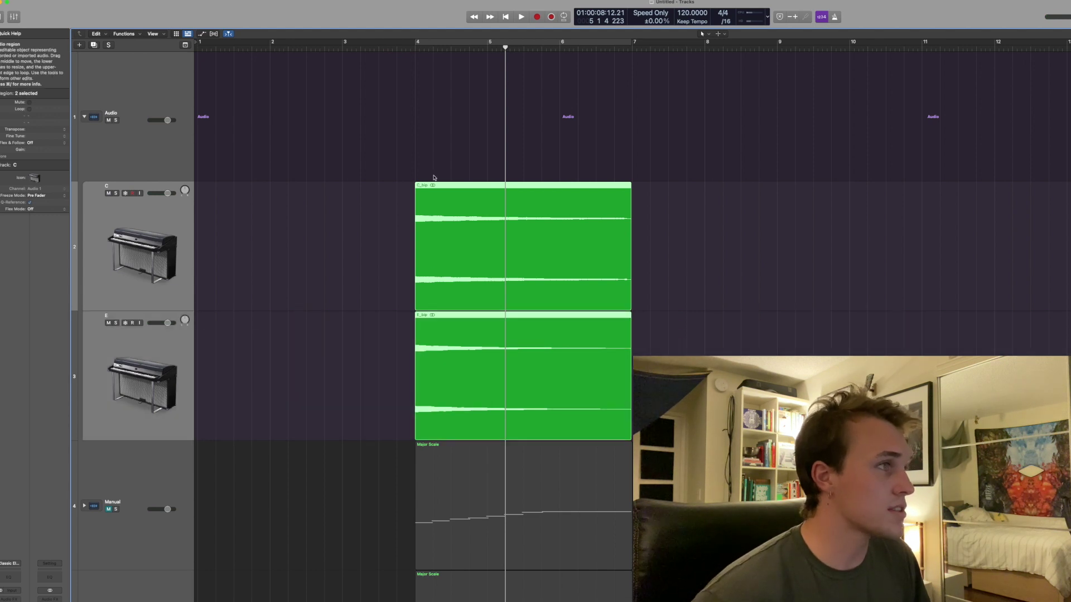
{"action": "left_click", "coordinate": [365, 218]}
{"action": "left_click", "coordinate": [115, 357]}
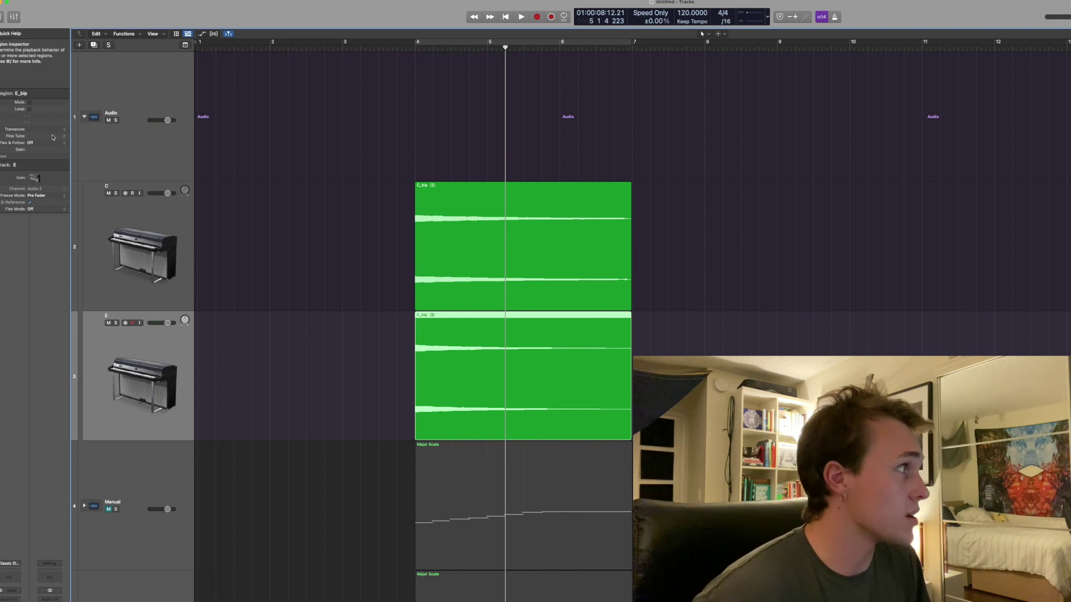
- Give the E_bip region a Fine Tune of about -13 cents and play it from bar 4
{"action": "key", "text": "i"}
{"action": "key", "text": "i"}
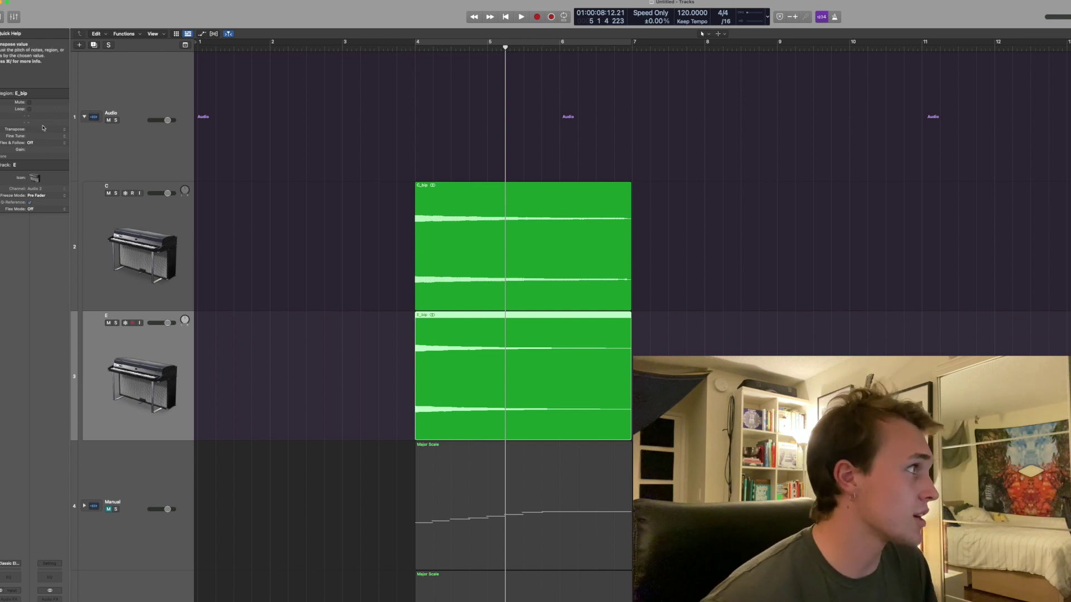
{"action": "left_click_drag", "start_coordinate": [44, 122], "coordinate": [44, 122]}
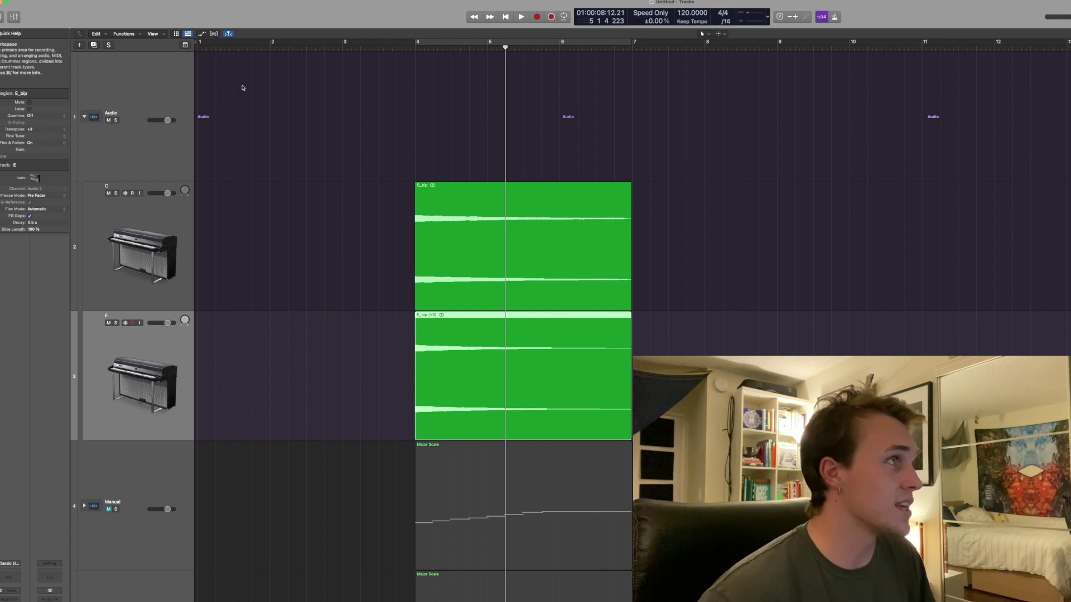
{"action": "left_click", "coordinate": [415, 47]}
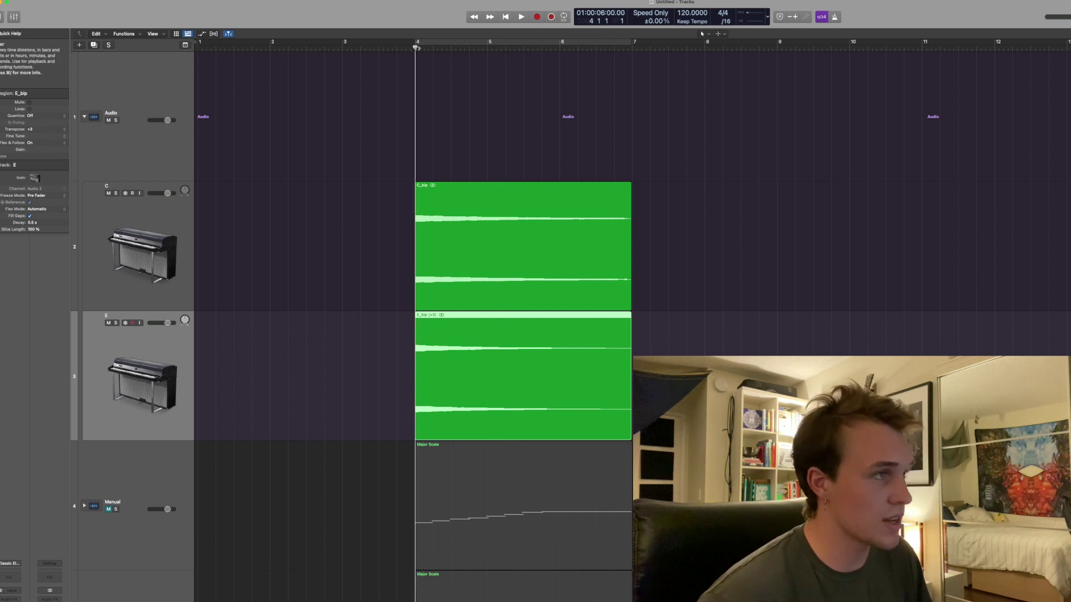
{"action": "key", "text": "space"}
{"action": "key", "text": "space"}
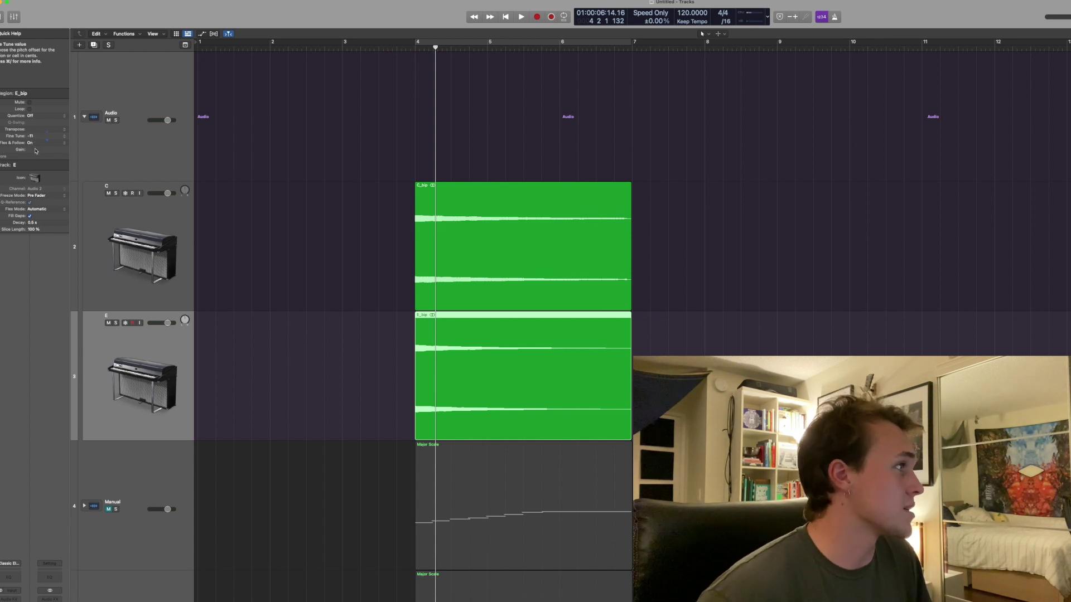
- Replay from bar 4 to compare the retuned E_bip against C_bip, then stop
{"action": "key", "text": "space"}
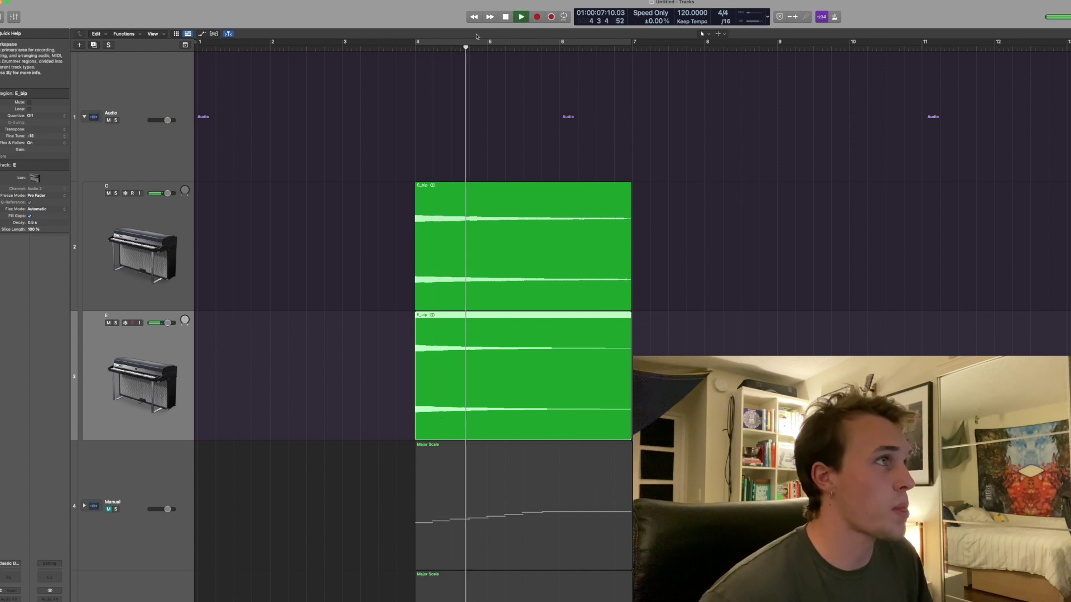
{"action": "left_click", "coordinate": [413, 47]}
{"action": "key", "text": "space"}
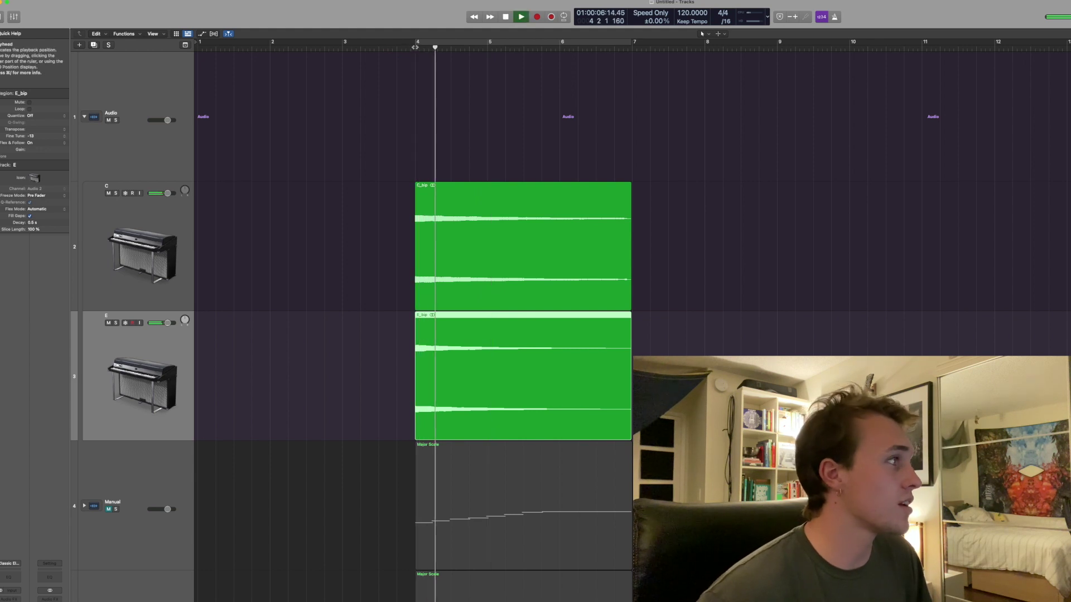
{"action": "left_click", "coordinate": [415, 47]}
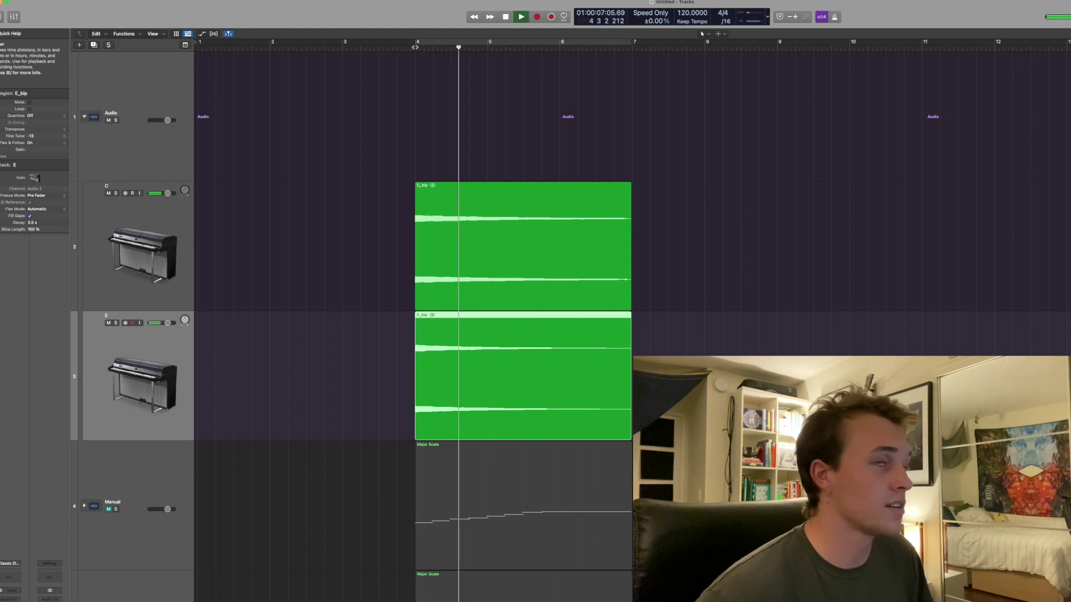
{"action": "key", "text": "space"}
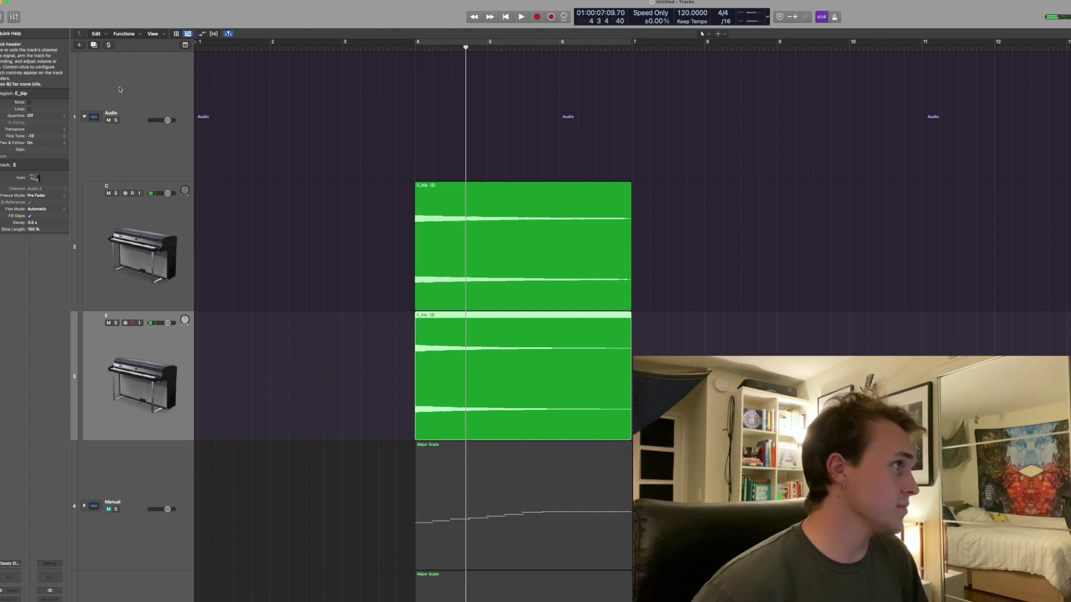
- Collapse and mute the Audio stack, then unmute and expand the Manual stack
{"action": "left_click", "coordinate": [84, 114]}
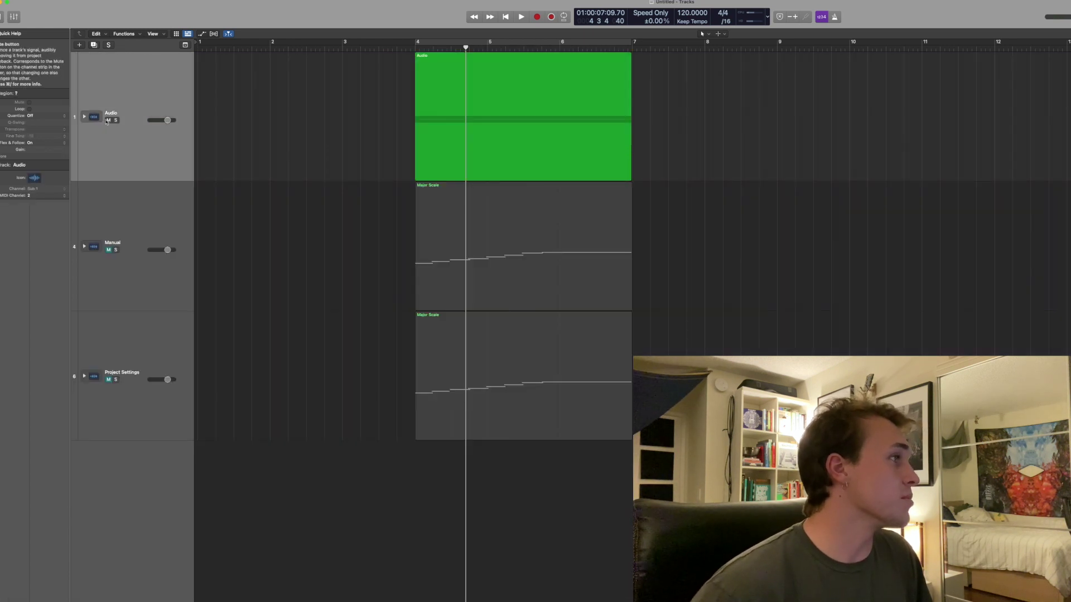
{"action": "left_click", "coordinate": [109, 121]}
{"action": "left_click", "coordinate": [109, 249]}
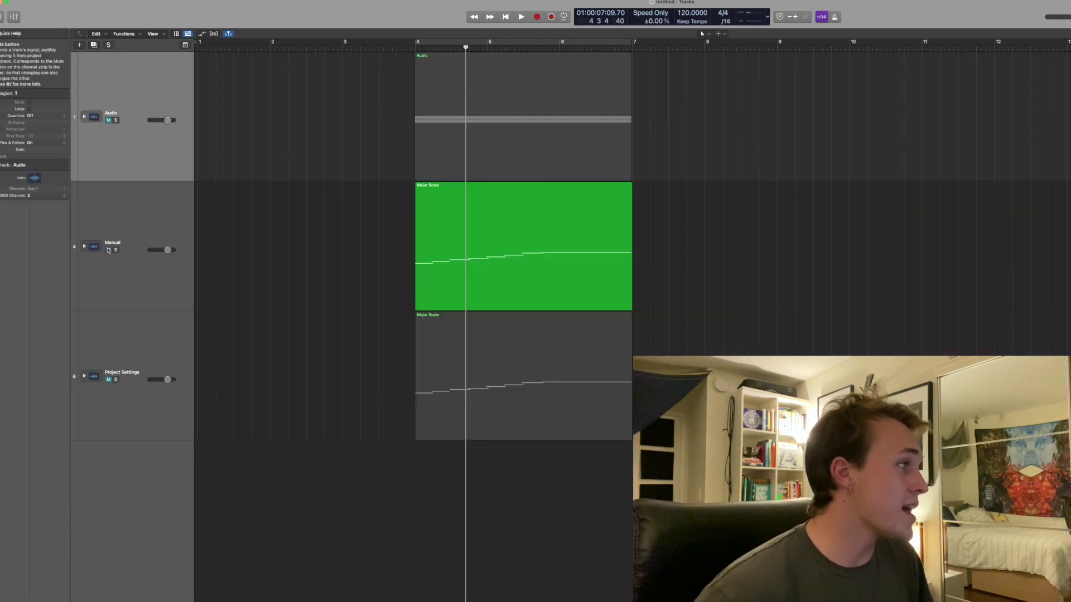
{"action": "left_click", "coordinate": [84, 246]}
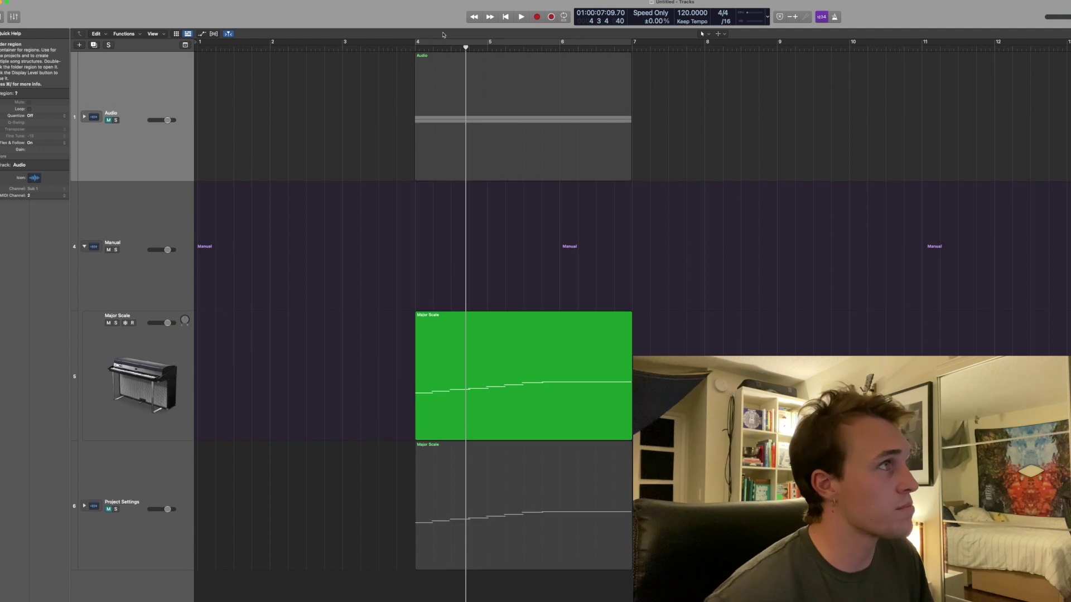
- Play the Major Scale region from bar 4 and extend its start slightly earlier
{"action": "left_click", "coordinate": [416, 48]}
{"action": "key", "text": "space"}
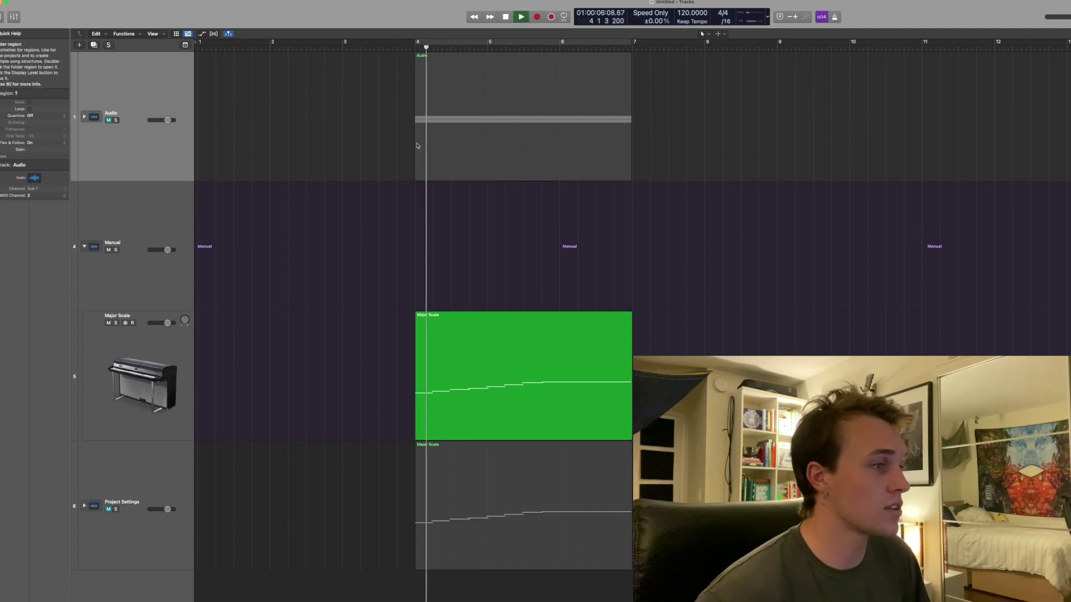
{"action": "key", "text": "space"}
{"action": "double_click", "coordinate": [413, 51]}
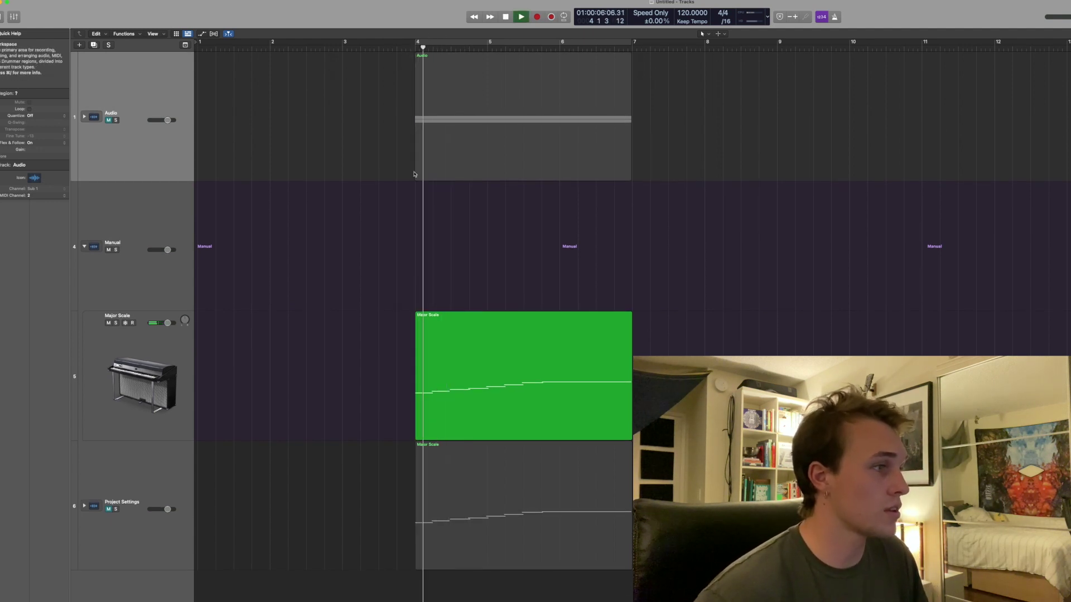
{"action": "left_click_drag", "start_coordinate": [416, 428], "coordinate": [411, 428]}
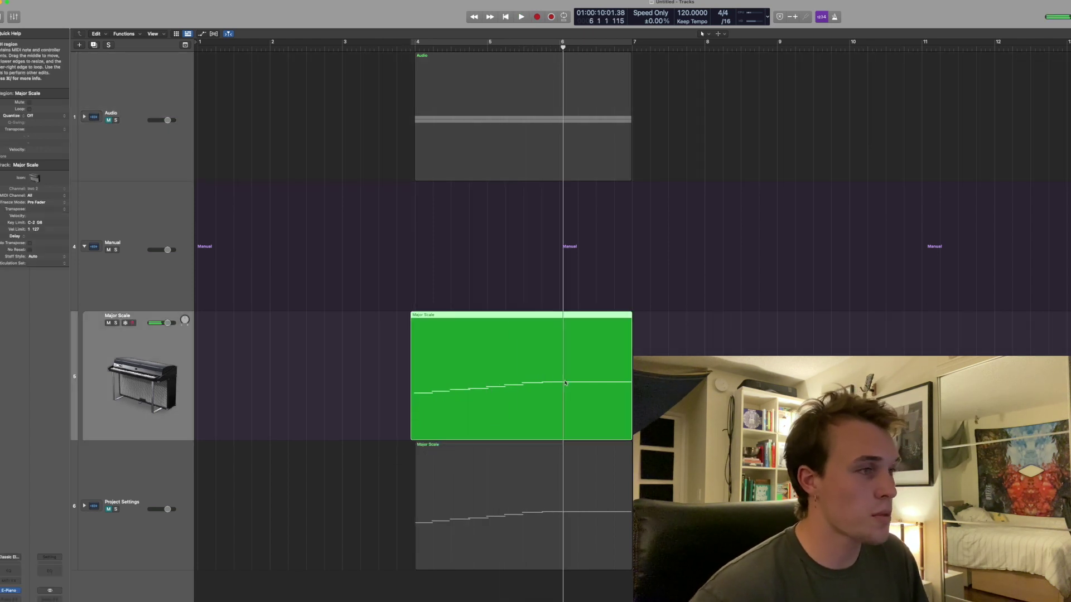
{"action": "key", "text": "space"}
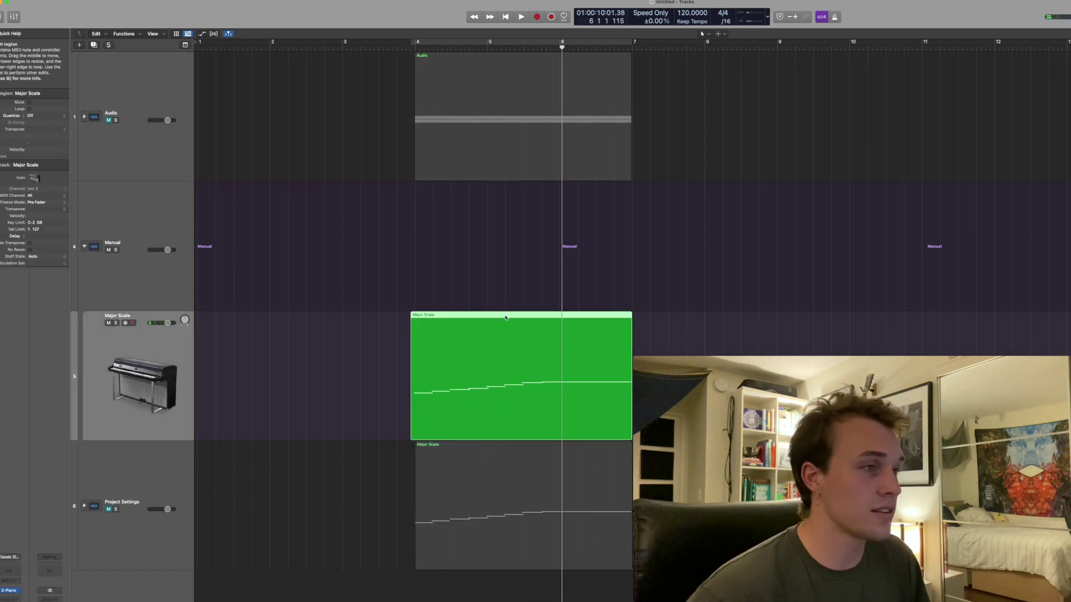
{"action": "right_click", "coordinate": [506, 317]}
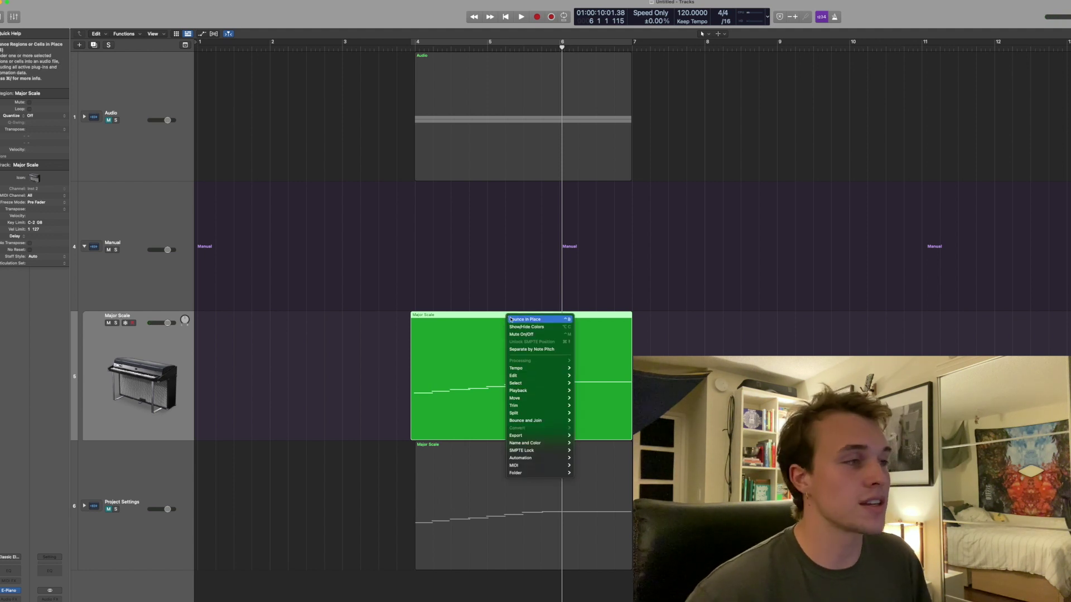
- Bounce the Major Scale region in place to a new track and zoom in around bar 4
{"action": "left_click", "coordinate": [517, 322]}
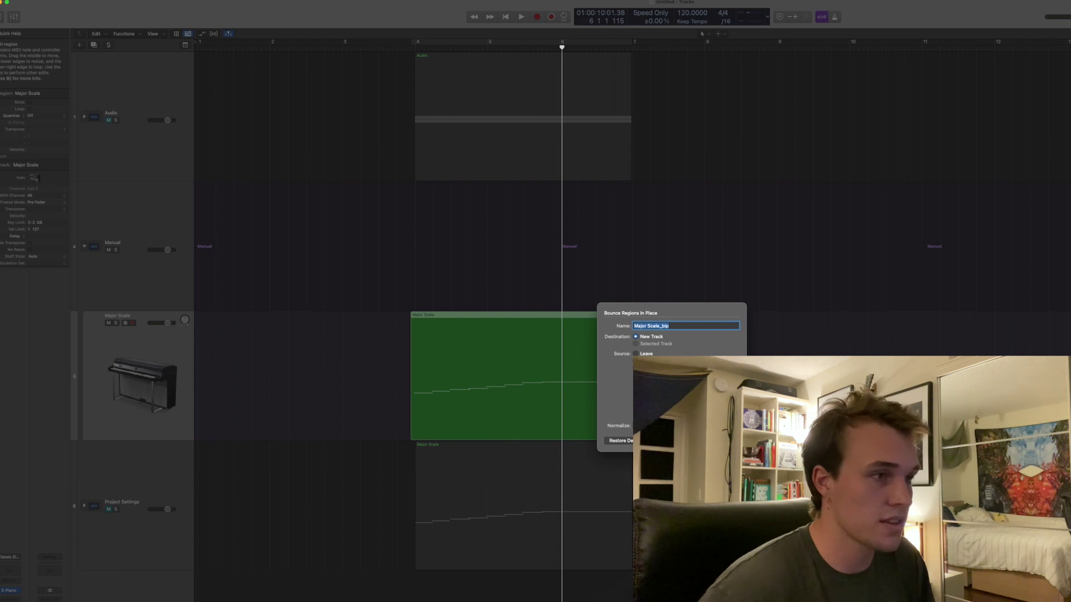
{"action": "key", "text": "Return"}
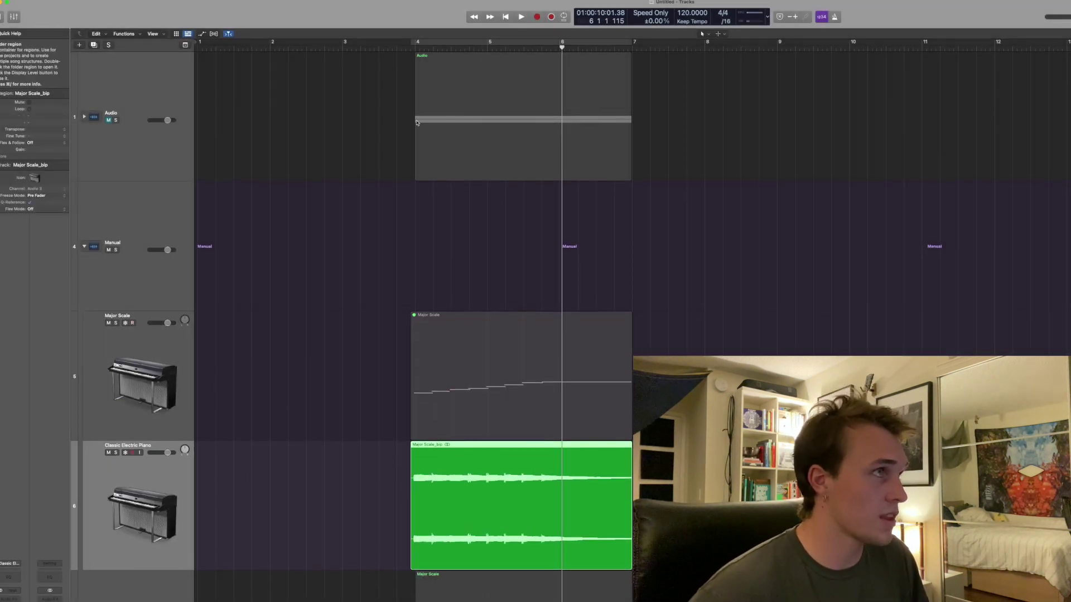
{"action": "left_click", "coordinate": [416, 48]}
{"action": "key", "text": "super+Right"}
{"action": "key", "text": "super+Right"}
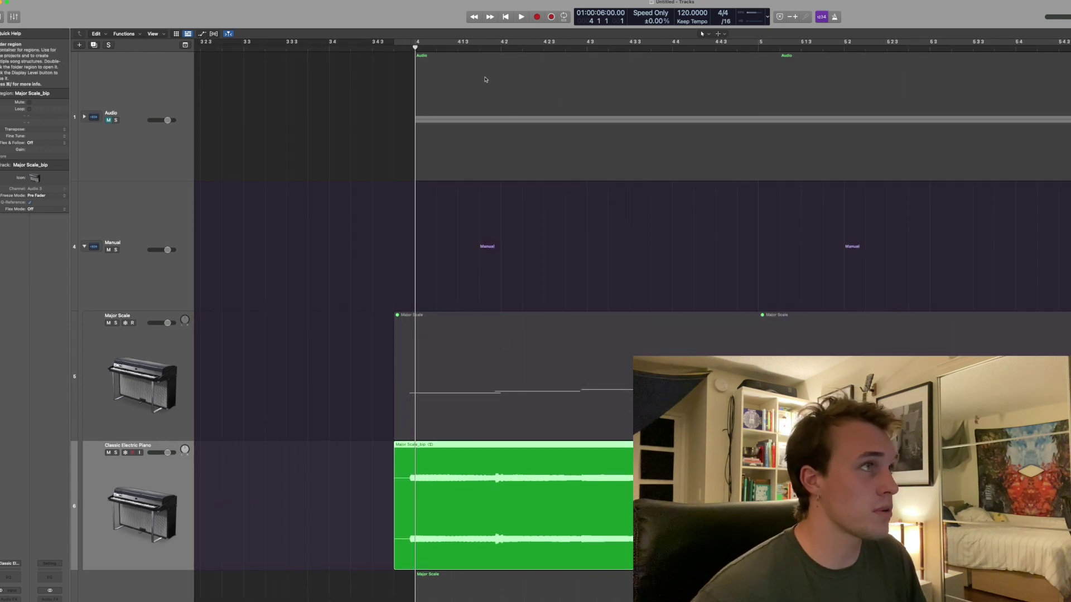
- Split the bounced Major Scale_bip audio at each note's start using Cmd+T
{"action": "left_click_drag", "start_coordinate": [504, 47], "coordinate": [494, 47]}
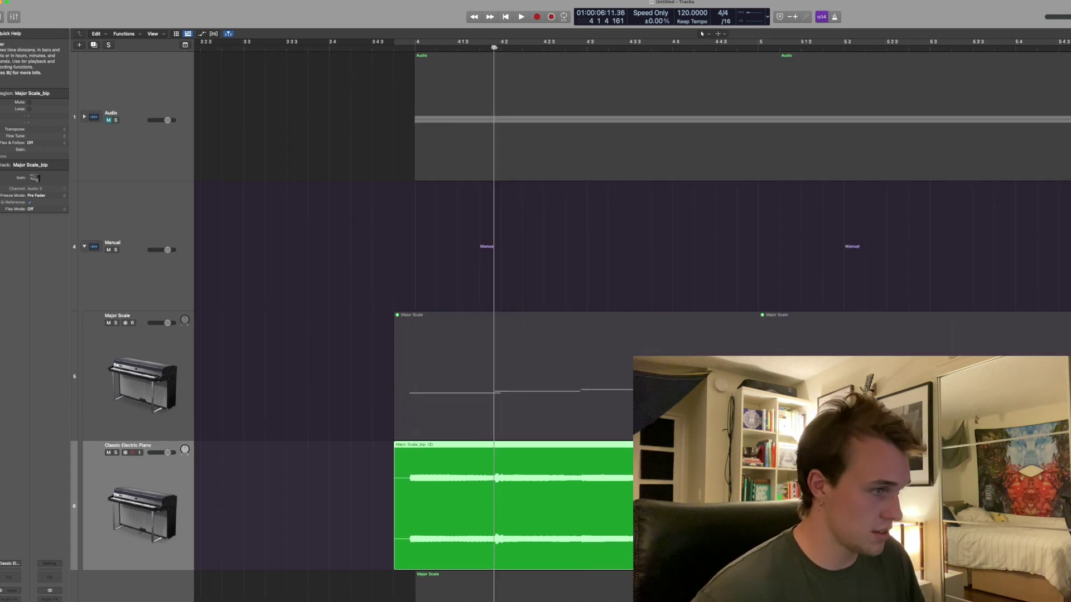
{"action": "key", "text": "super+t"}
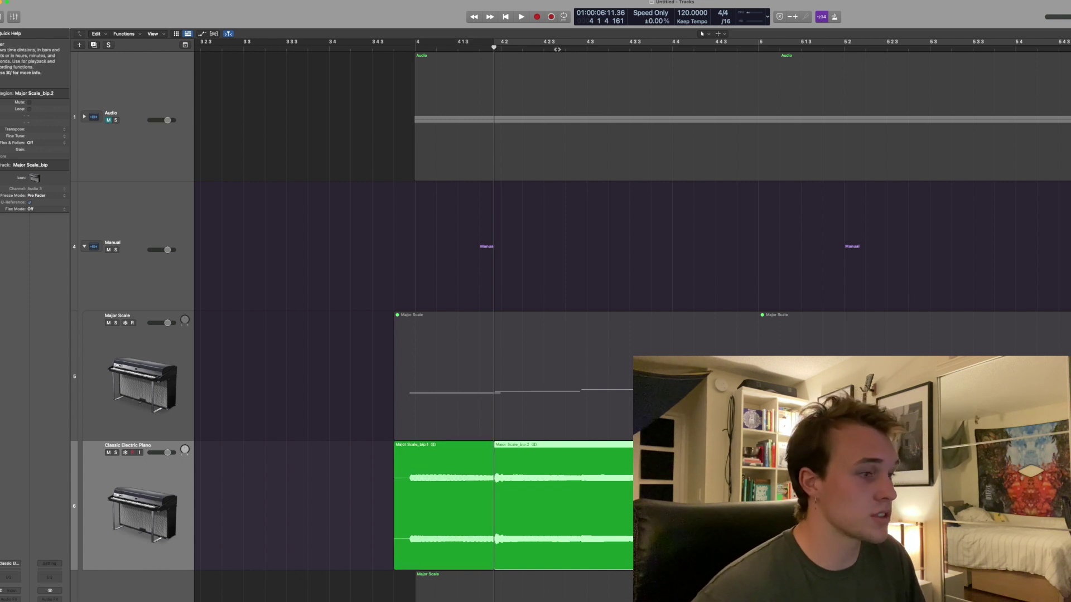
{"action": "left_click_drag", "start_coordinate": [557, 49], "coordinate": [833, 55]}
{"action": "key", "text": "super+t"}
{"action": "key", "text": "super+t"}
{"action": "key", "text": "super+t"}
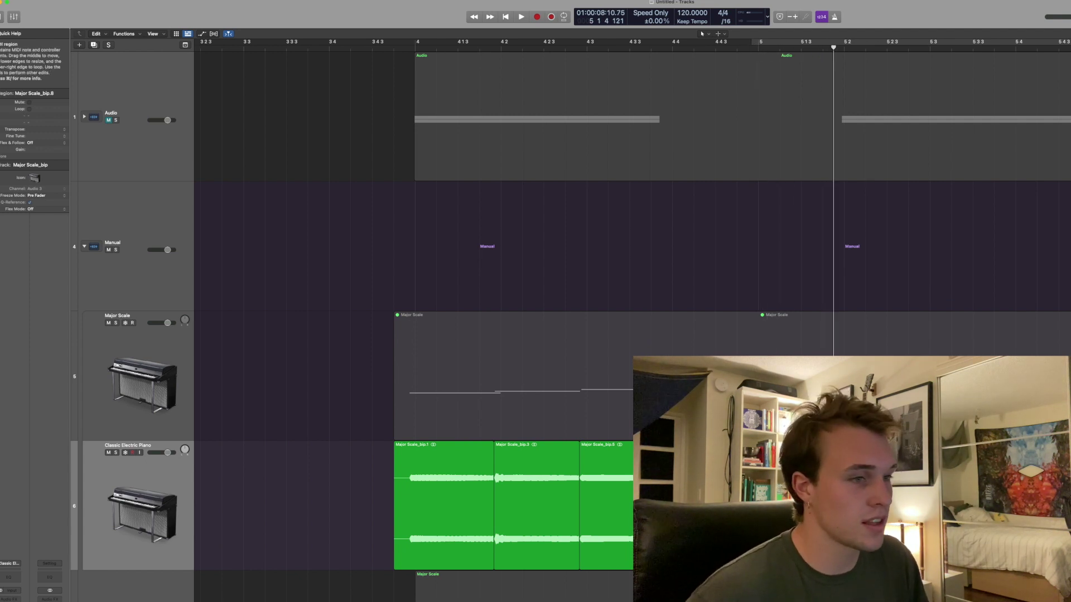
{"action": "key", "text": "super+t"}
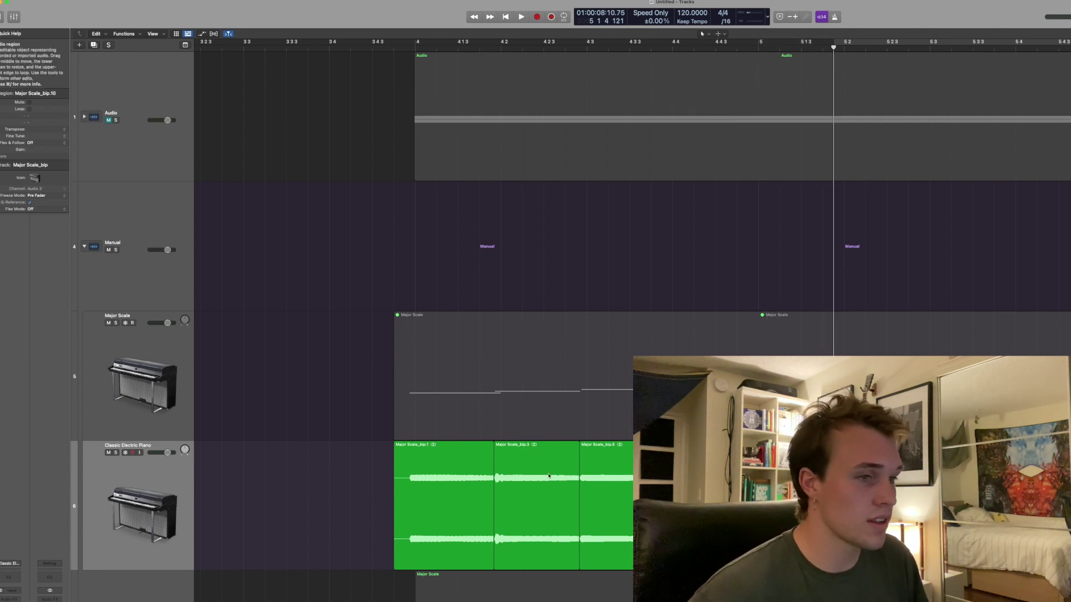
{"action": "left_click", "coordinate": [549, 476]}
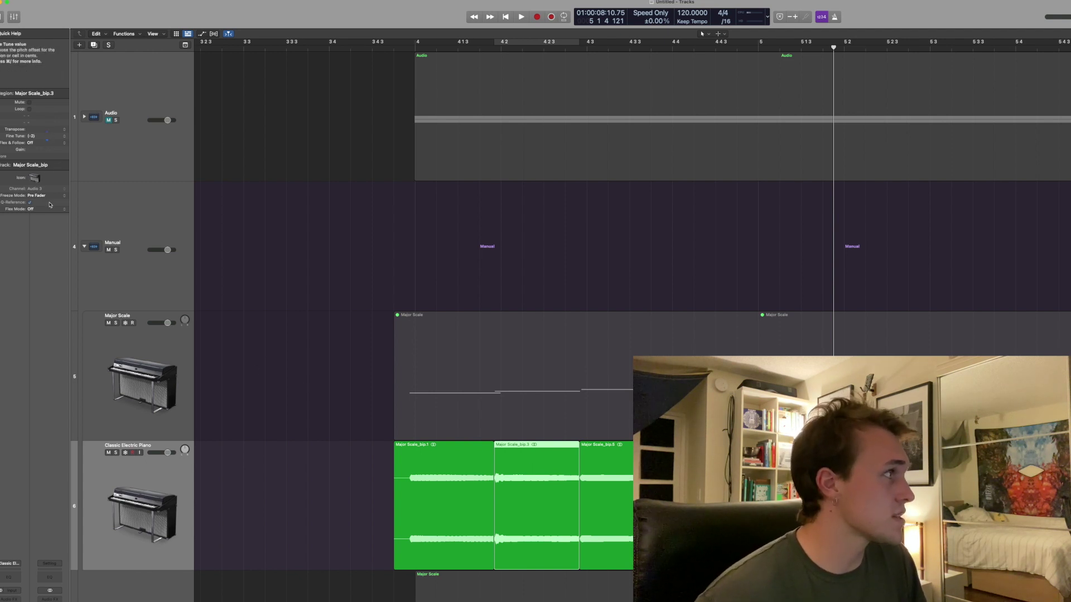
- Lower Major Scale_bip.3's Fine Tune to -50 cents and play it back from bar 4
{"action": "left_click_drag", "start_coordinate": [49, 205], "coordinate": [55, 235]}
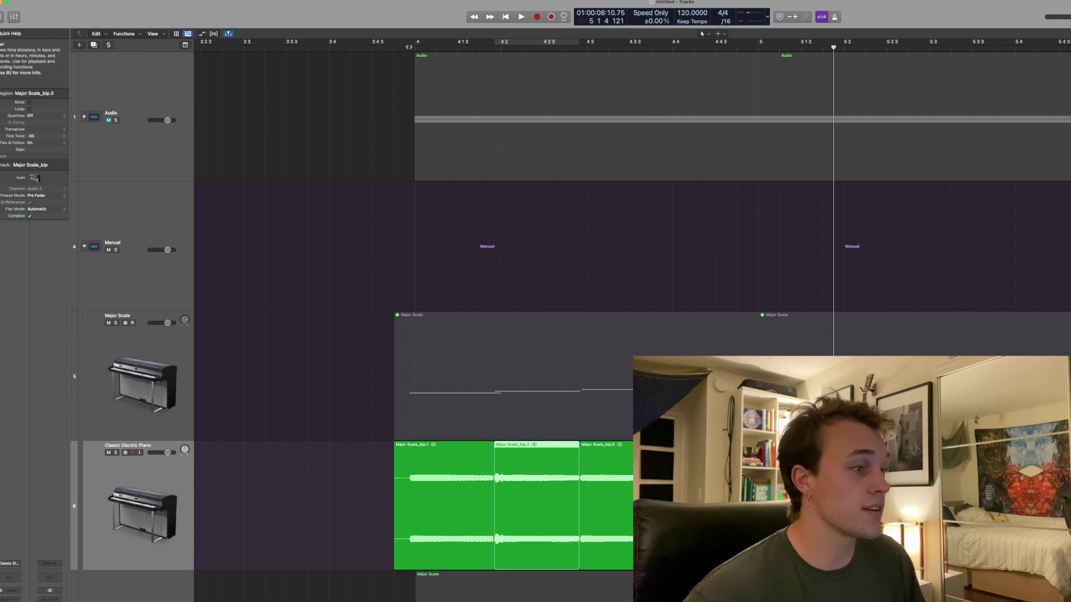
{"action": "double_click", "coordinate": [409, 47]}
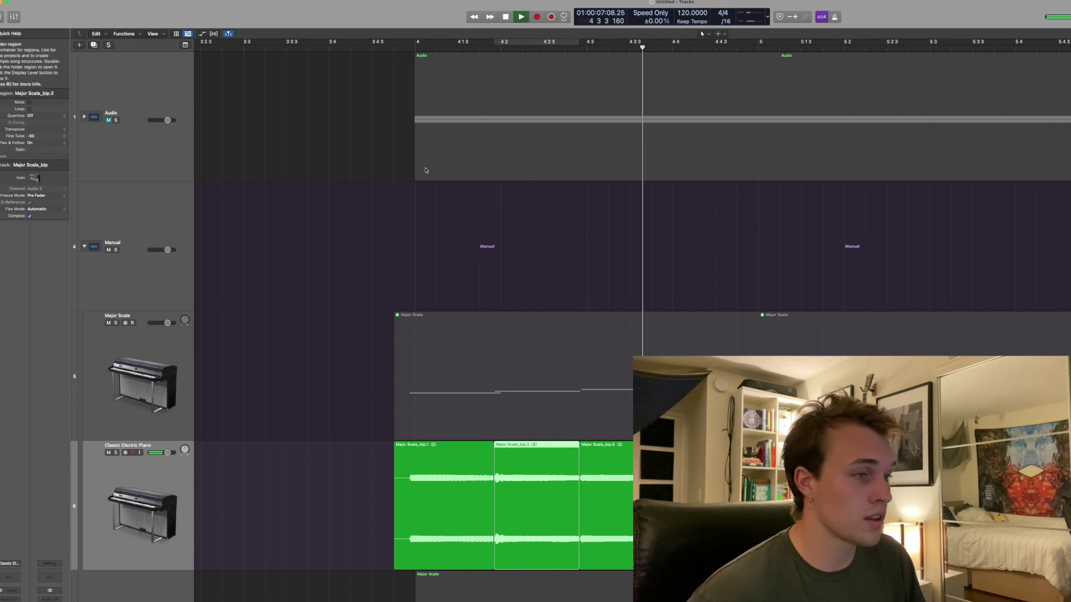
{"action": "key", "text": "space"}
{"action": "left_click", "coordinate": [879, 496]}
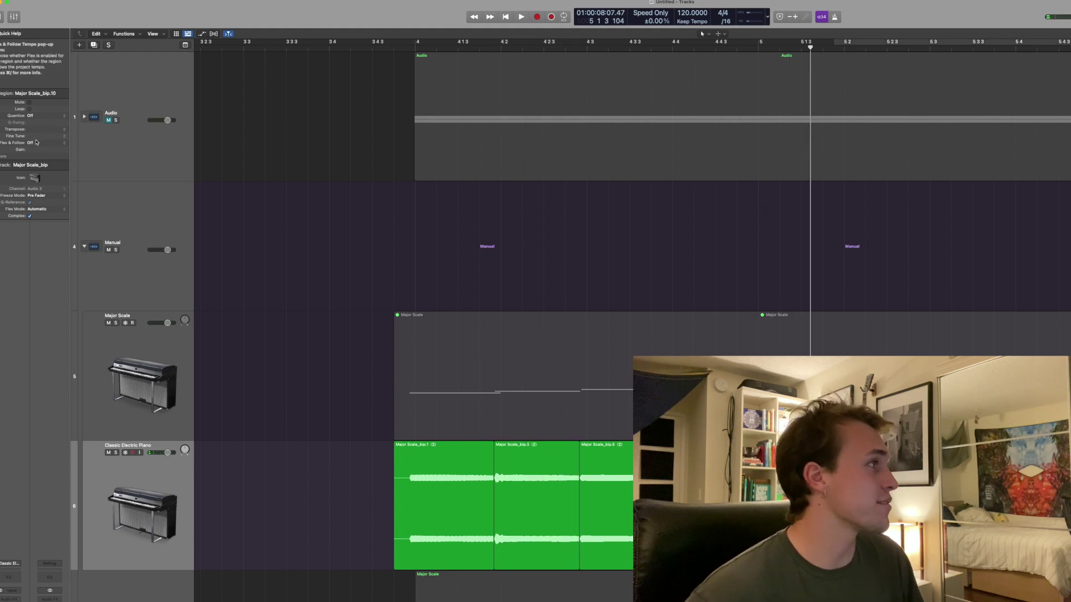
- Replay the scale from bar 4 to hear the detuned note, then collapse the Manual stack
{"action": "key", "text": "space"}
{"action": "left_click", "coordinate": [447, 51]}
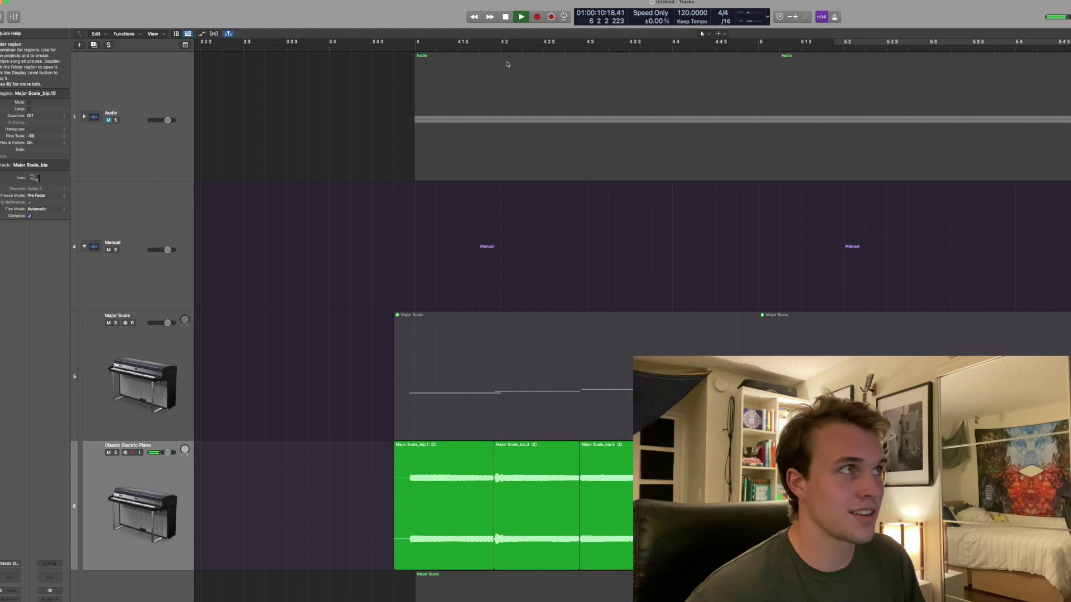
{"action": "key", "text": "space"}
{"action": "scroll", "coordinate": [446, 55], "scroll_direction": "left", "scroll_amount": 3}
{"action": "left_click", "coordinate": [255, 49]}
{"action": "key", "text": "space"}
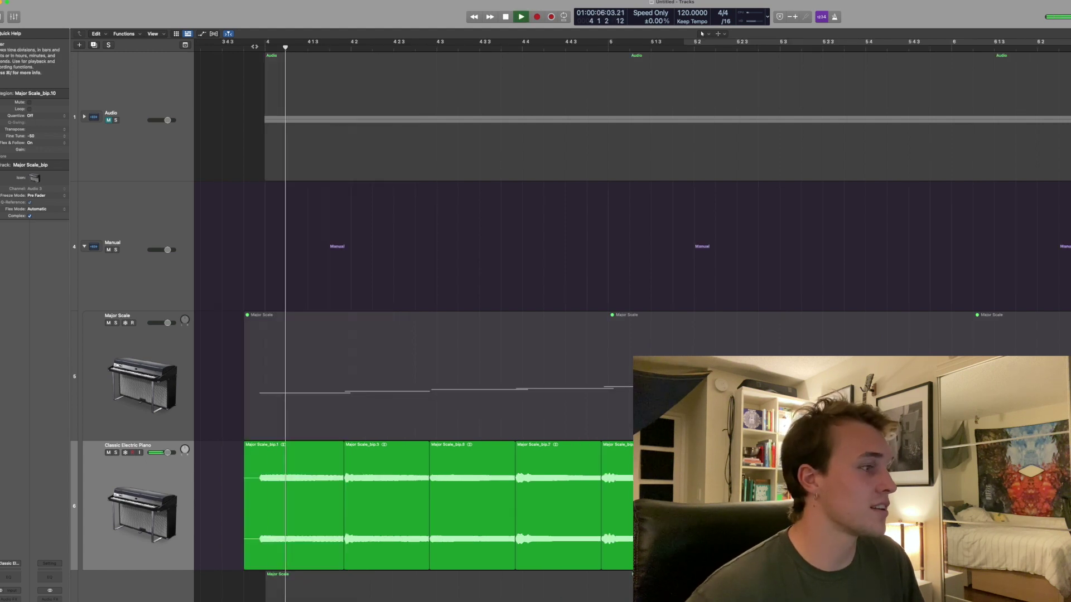
{"action": "key", "text": "space"}
{"action": "left_click", "coordinate": [879, 42]}
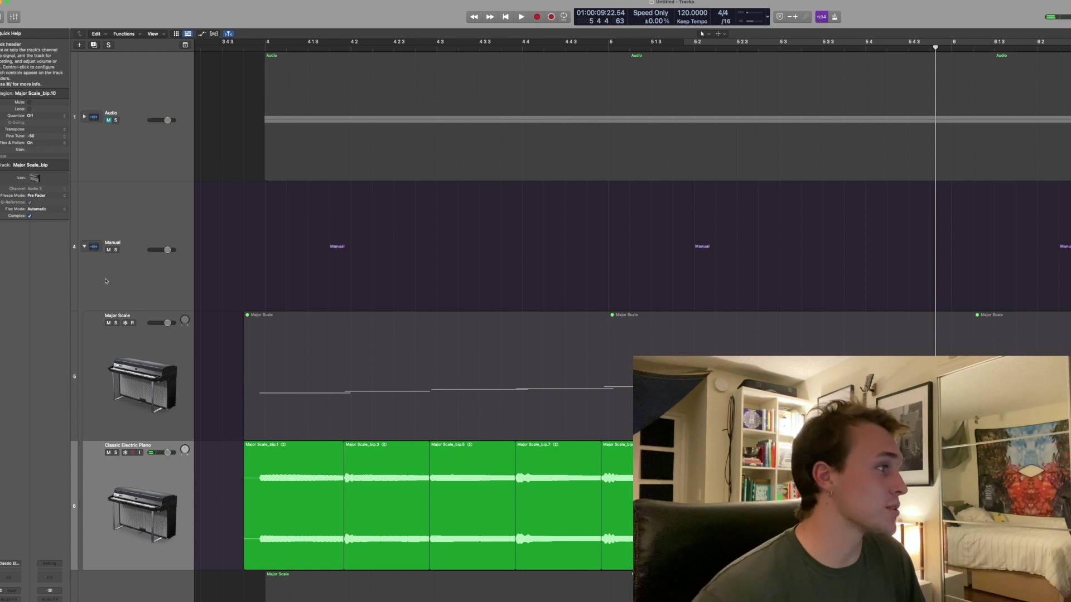
{"action": "left_click", "coordinate": [85, 247]}
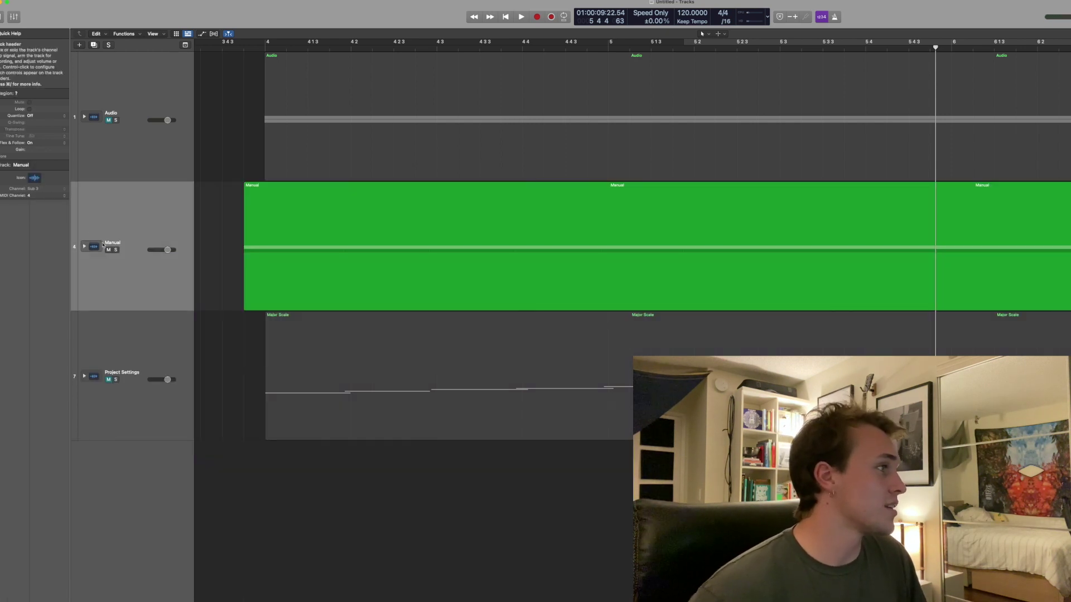
- Unmute the Project Settings stack, expand it and select its Major Scale track
{"action": "left_click", "coordinate": [108, 379]}
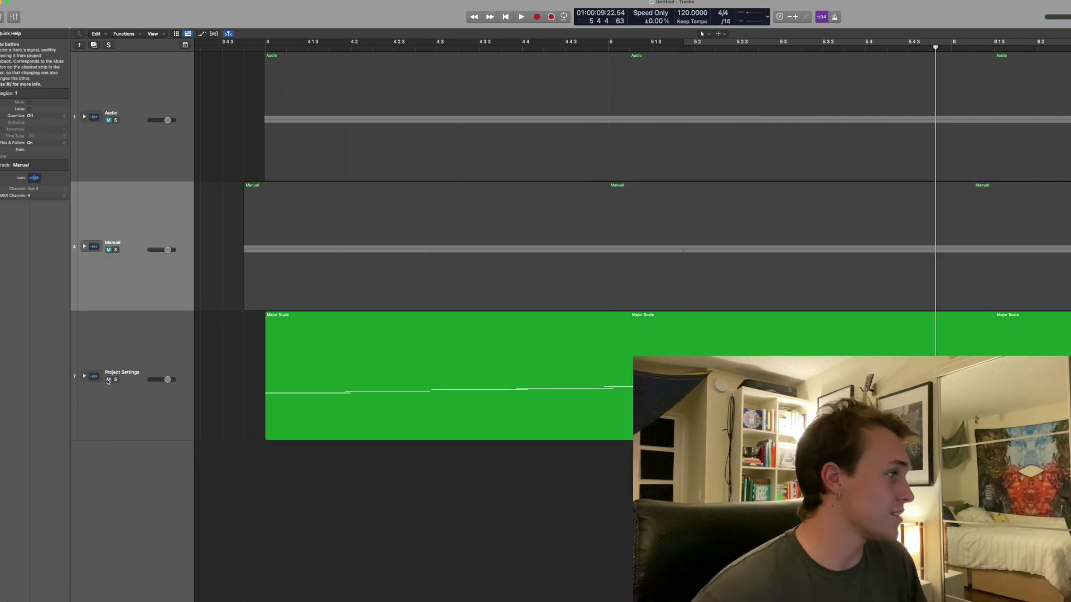
{"action": "left_click", "coordinate": [85, 377]}
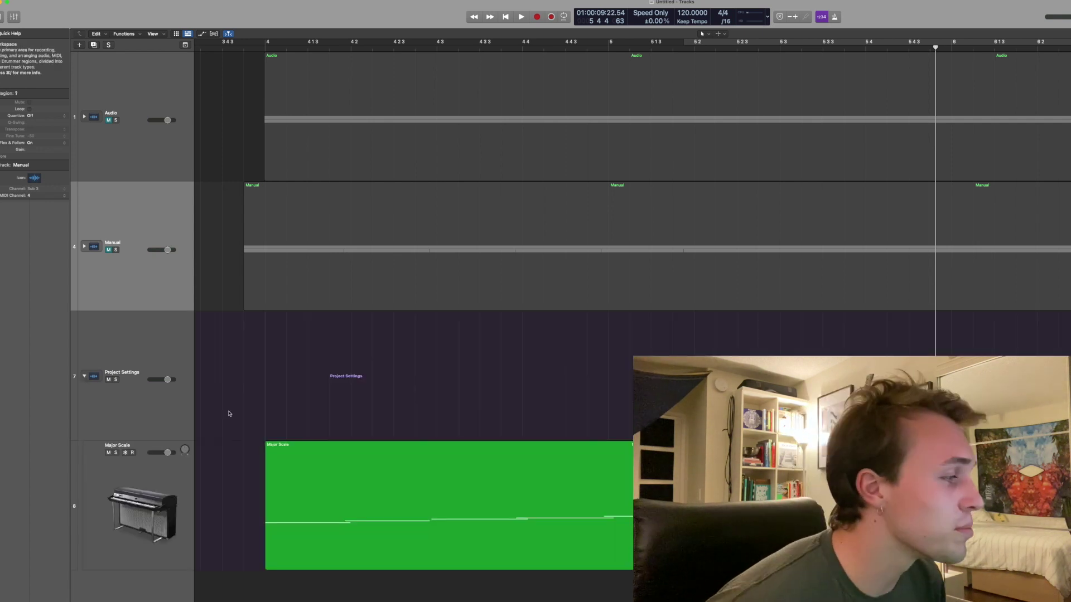
{"action": "left_click", "coordinate": [350, 467]}
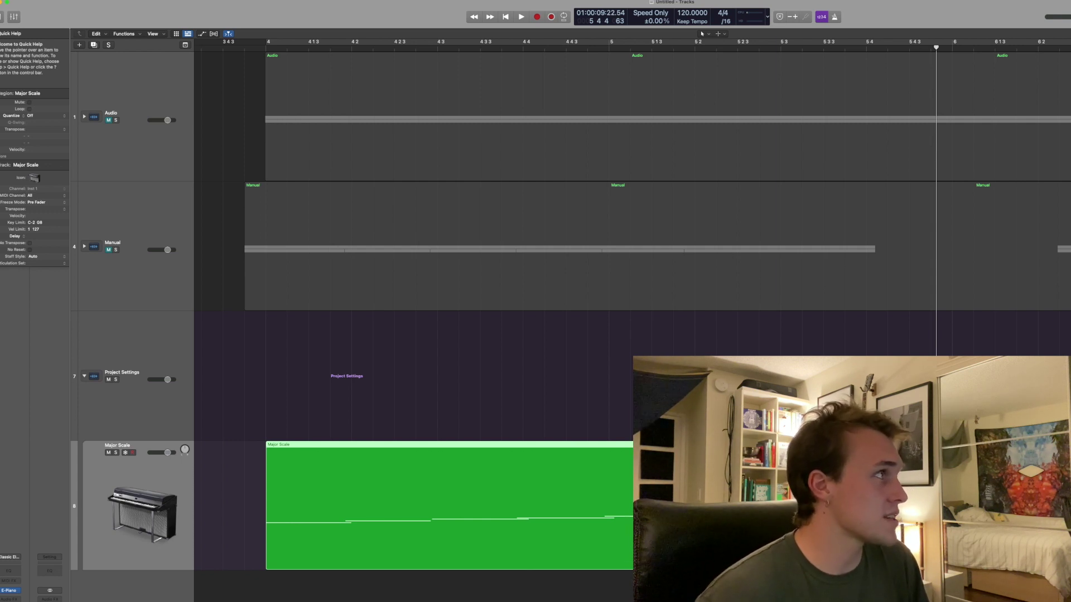
{"action": "left_click", "coordinate": [39, 0]}
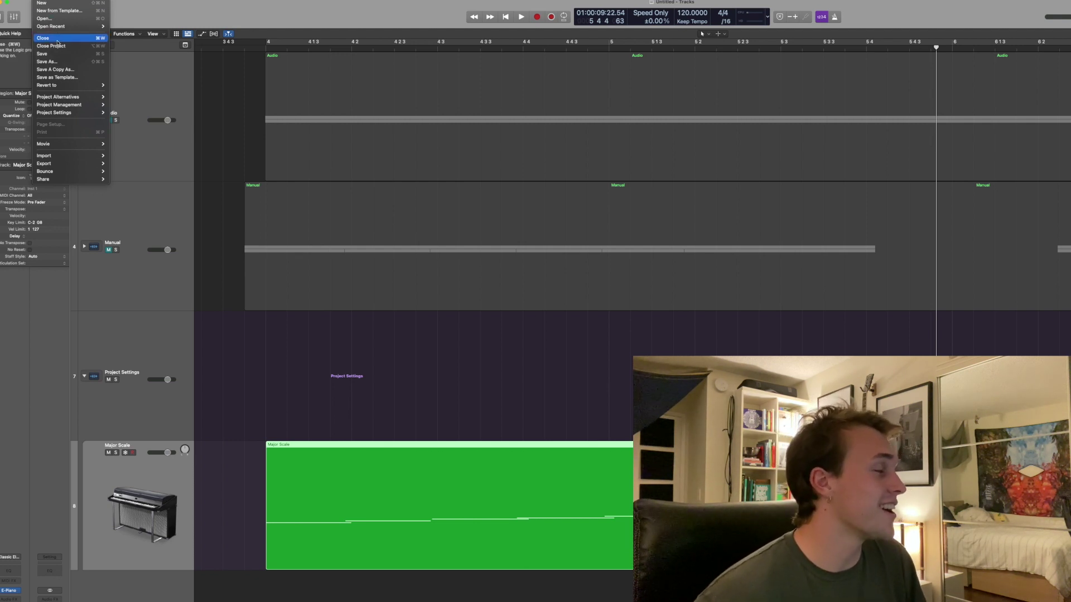
- Open the Tuning project settings and set the instrument scale to Fixed, 1/2-comma meantone
{"action": "mouse_move", "coordinate": [69, 115]}
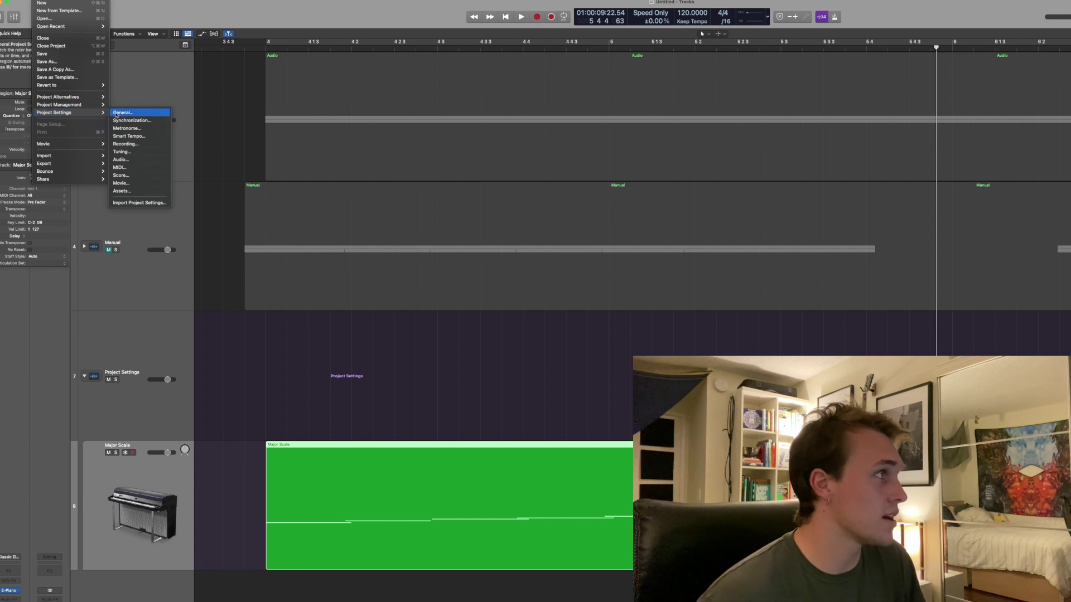
{"action": "left_click", "coordinate": [124, 152]}
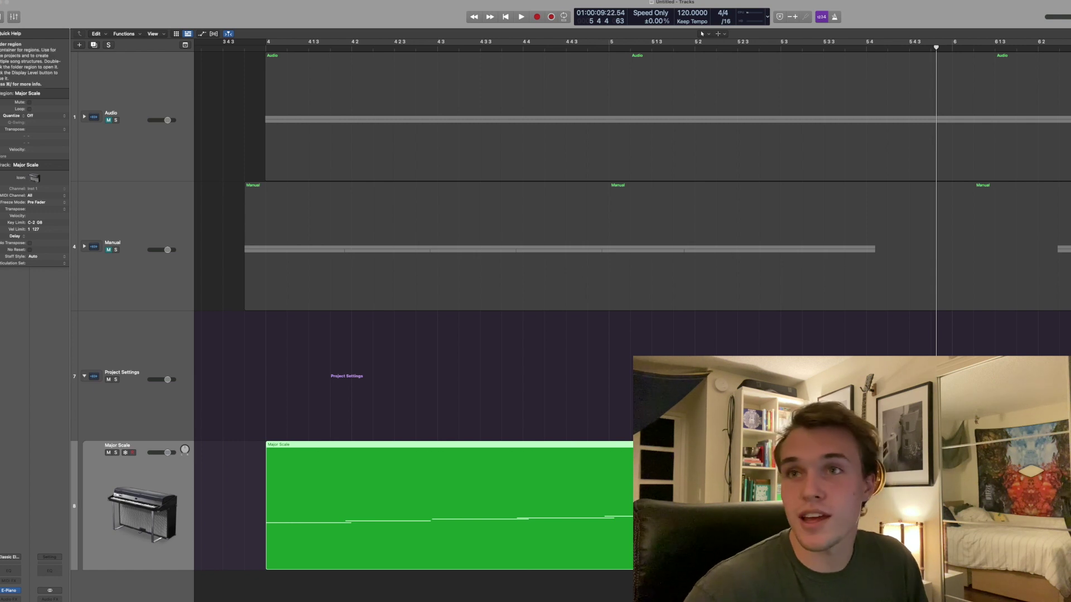
{"action": "left_click_drag", "start_coordinate": [763, 135], "coordinate": [664, 212]}
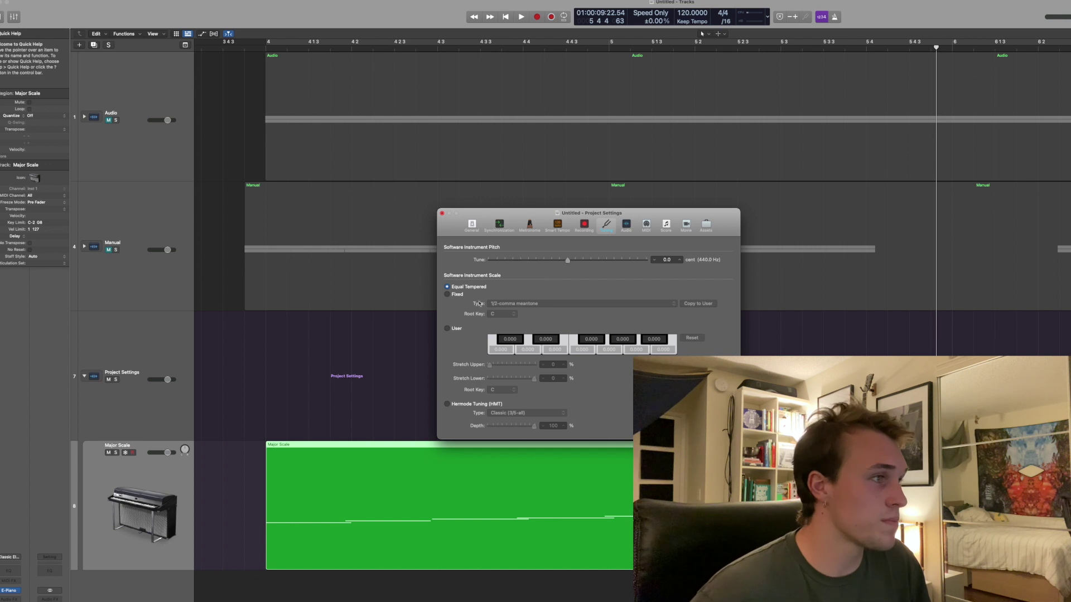
{"action": "left_click", "coordinate": [447, 295]}
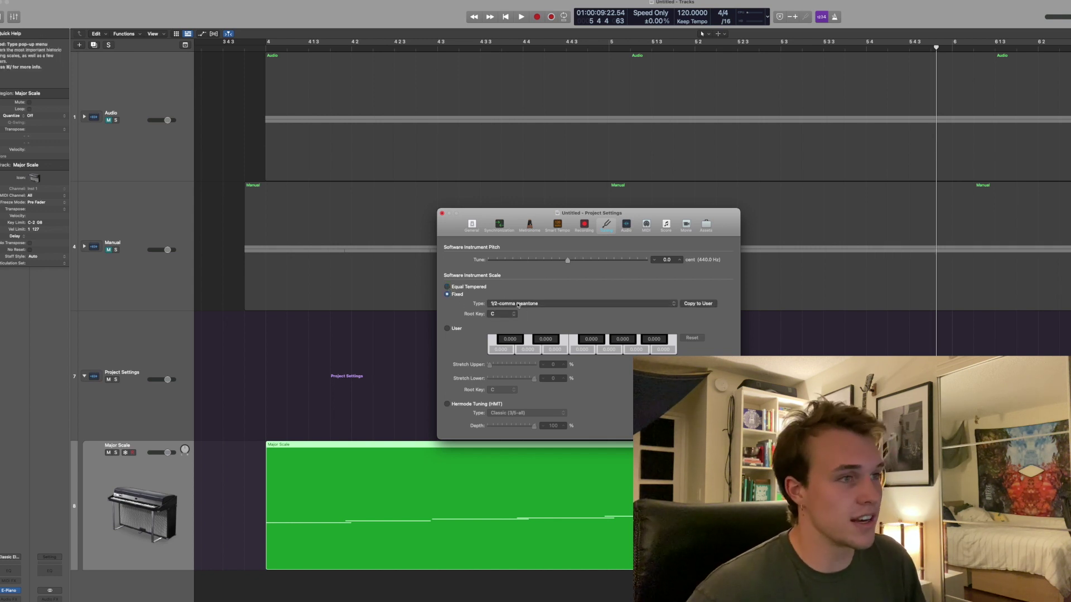
{"action": "left_click", "coordinate": [524, 304]}
{"action": "scroll", "coordinate": [549, 412], "scroll_direction": "down", "scroll_amount": 10}
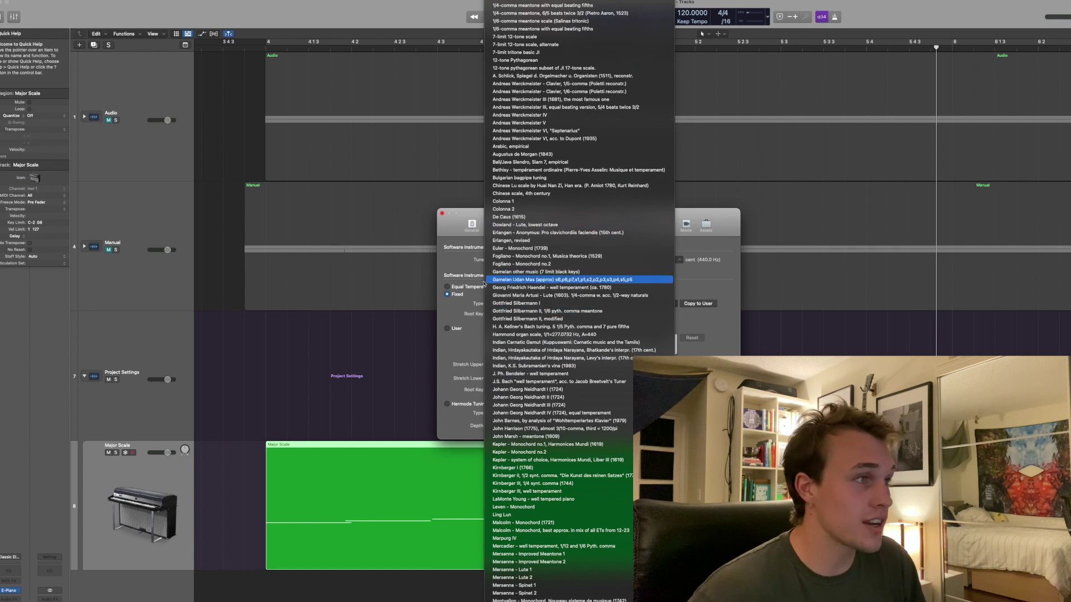
{"action": "left_click", "coordinate": [456, 286]}
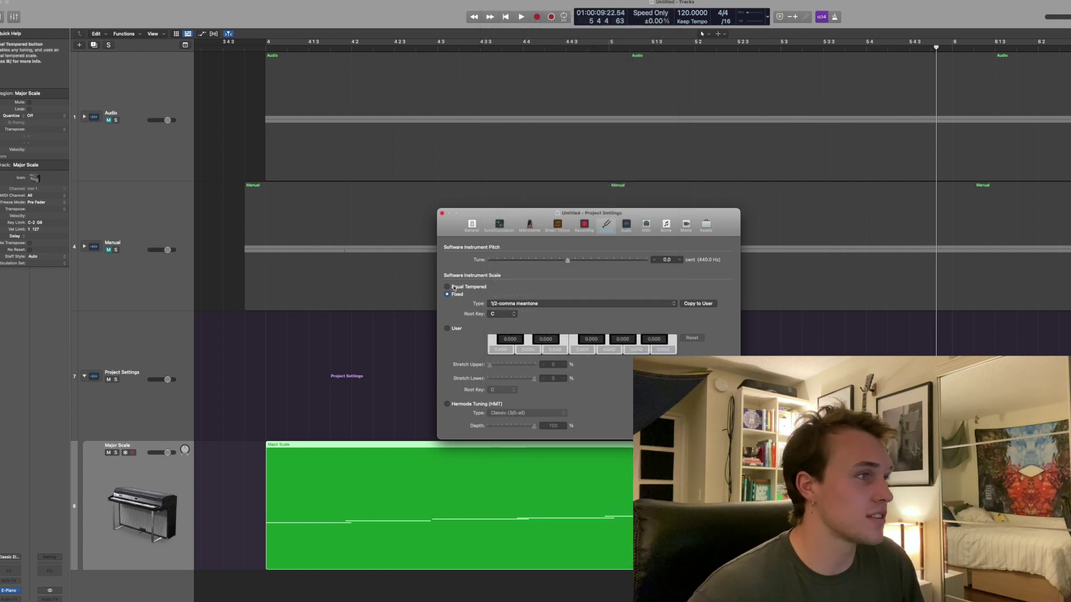
- Switch the scale to User and enter note offsets of -60, -14, -2 and 36 cents
{"action": "left_click", "coordinate": [447, 287]}
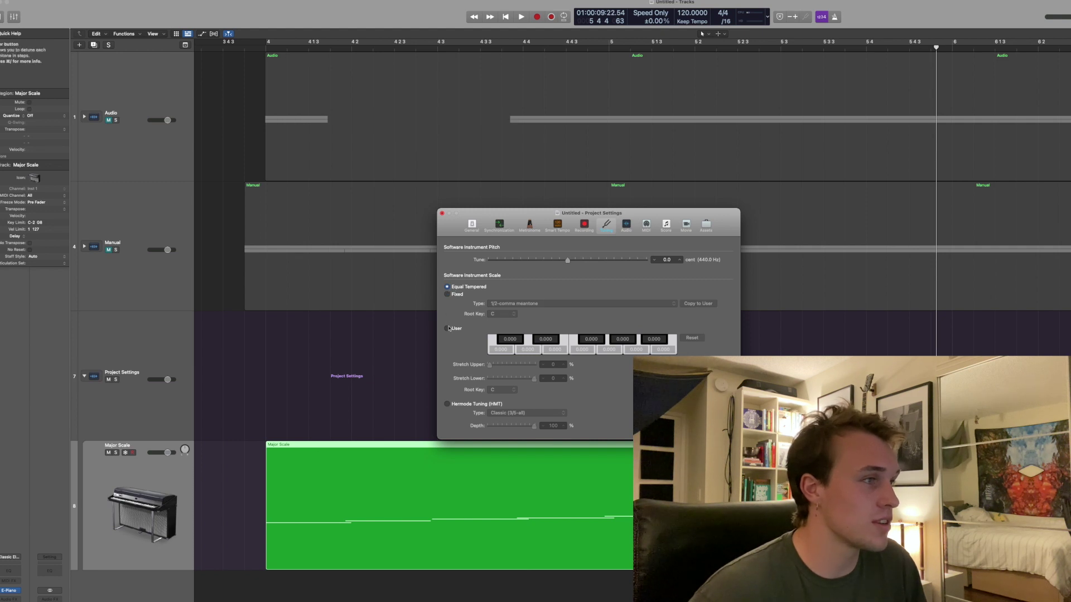
{"action": "left_click", "coordinate": [447, 329]}
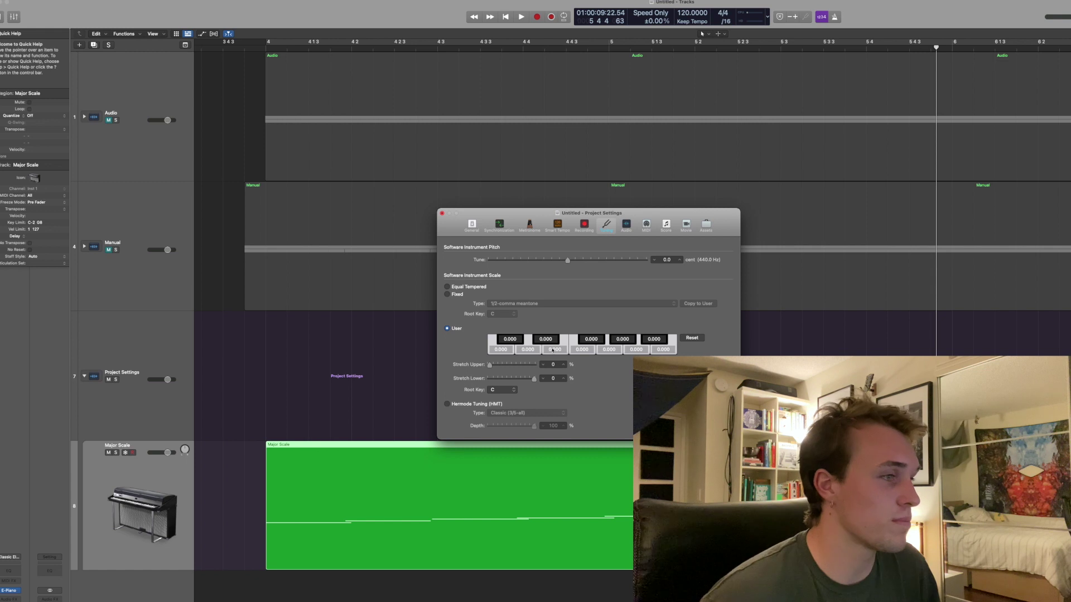
{"action": "double_click", "coordinate": [527, 350]}
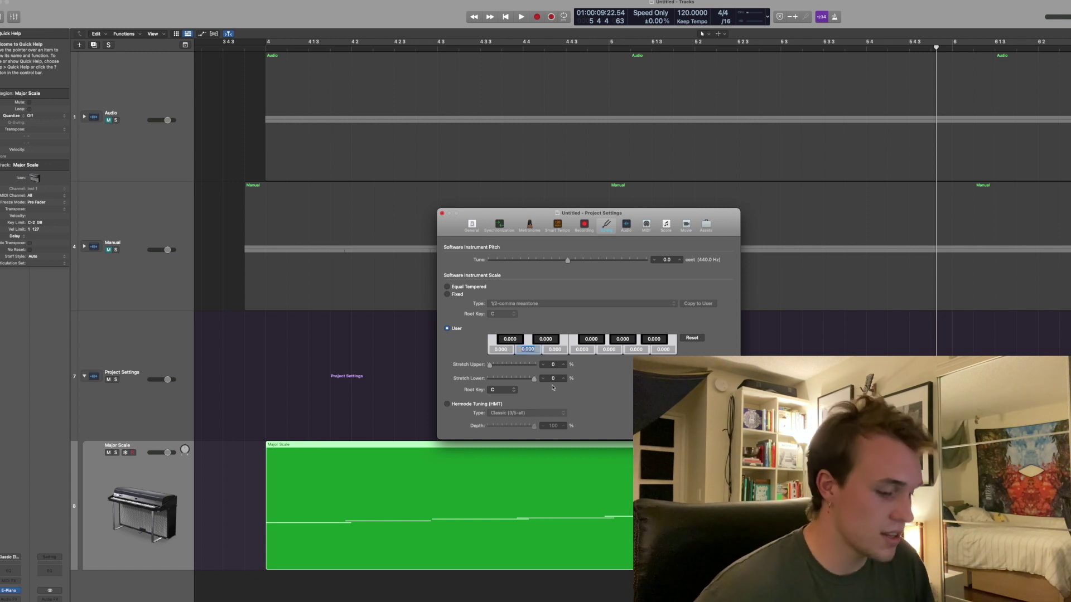
{"action": "key", "text": "BackSpace"}
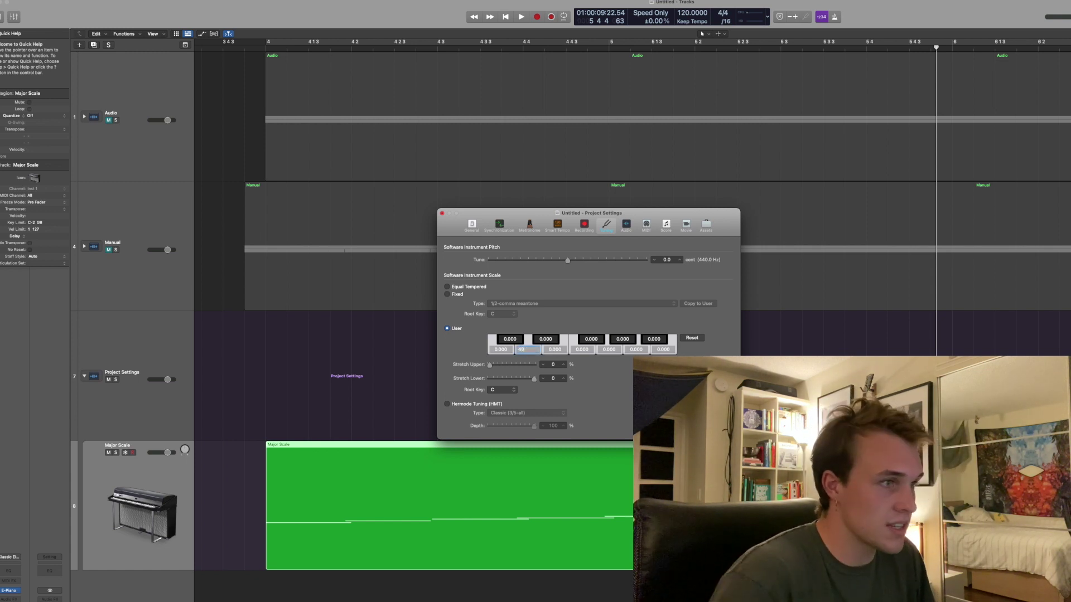
{"action": "left_click", "coordinate": [551, 352]}
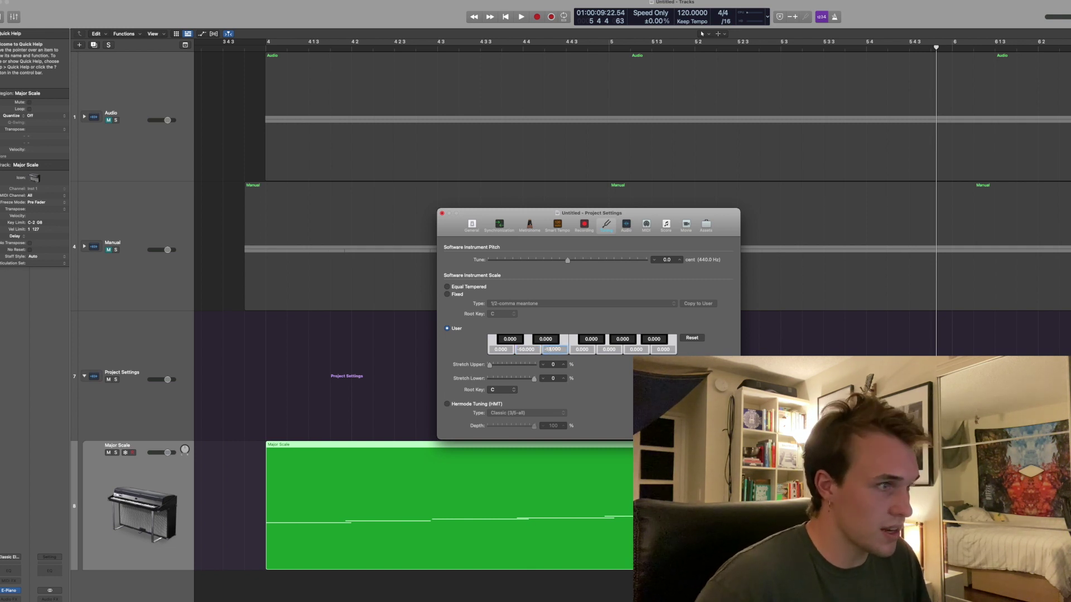
{"action": "key", "text": "Down"}
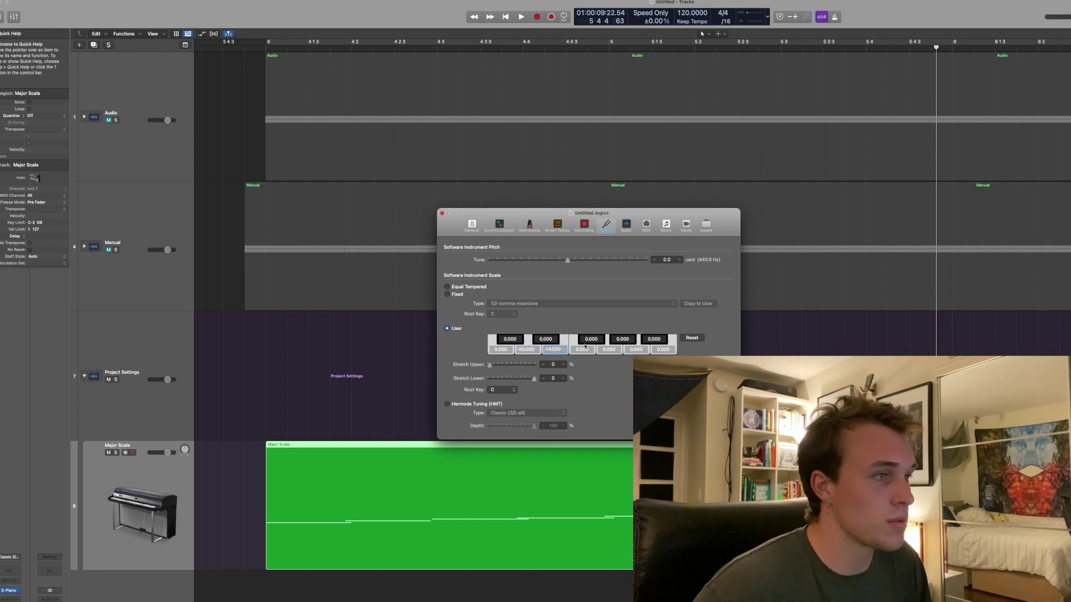
{"action": "left_click", "coordinate": [579, 350]}
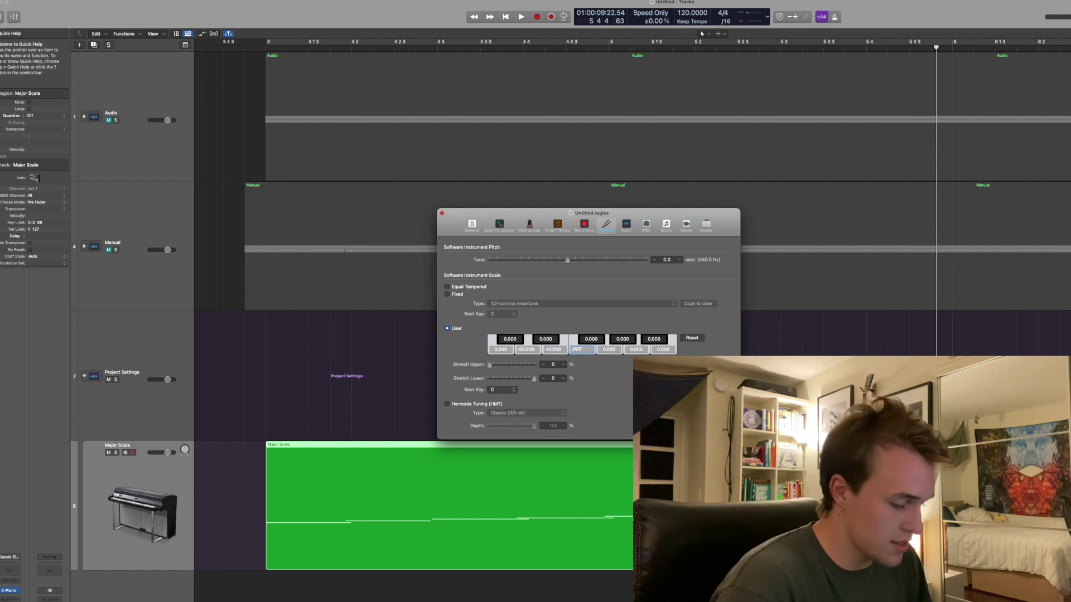
{"action": "left_click", "coordinate": [607, 351]}
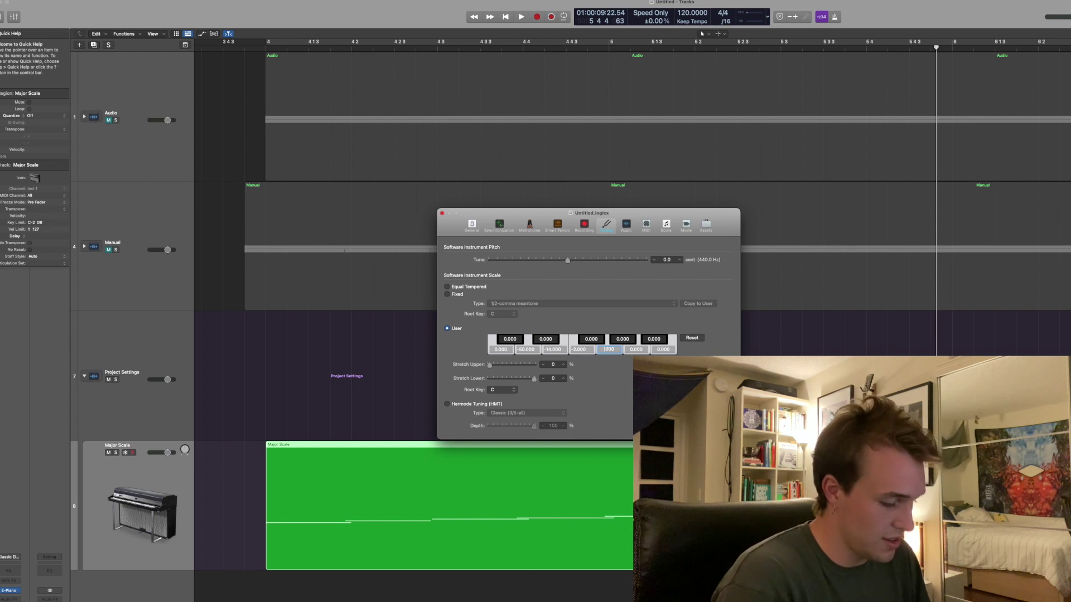
{"action": "type", "text": "36"}
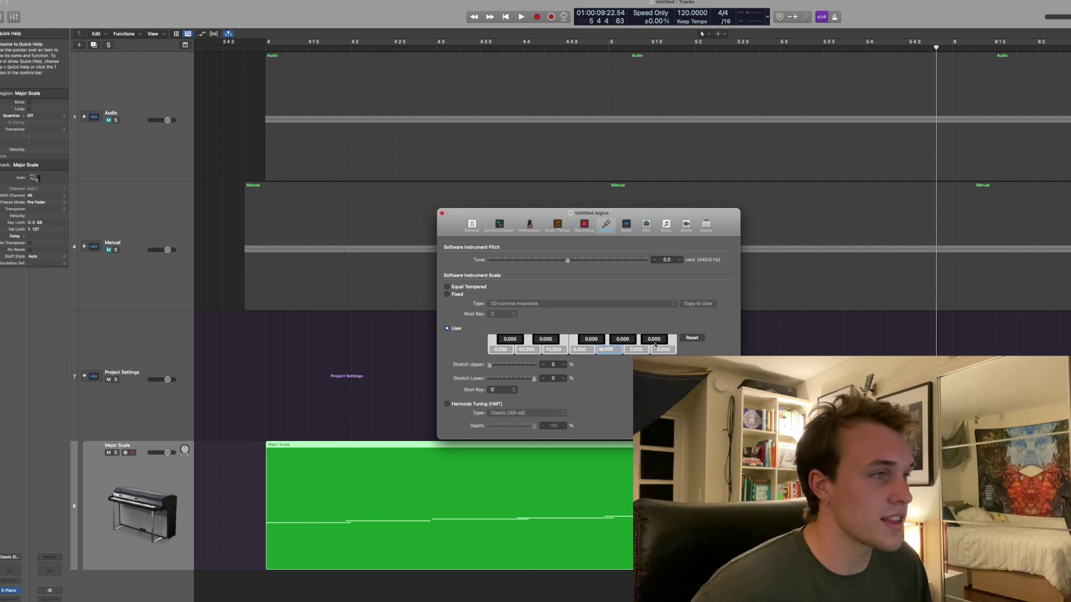
{"action": "key", "text": "Return"}
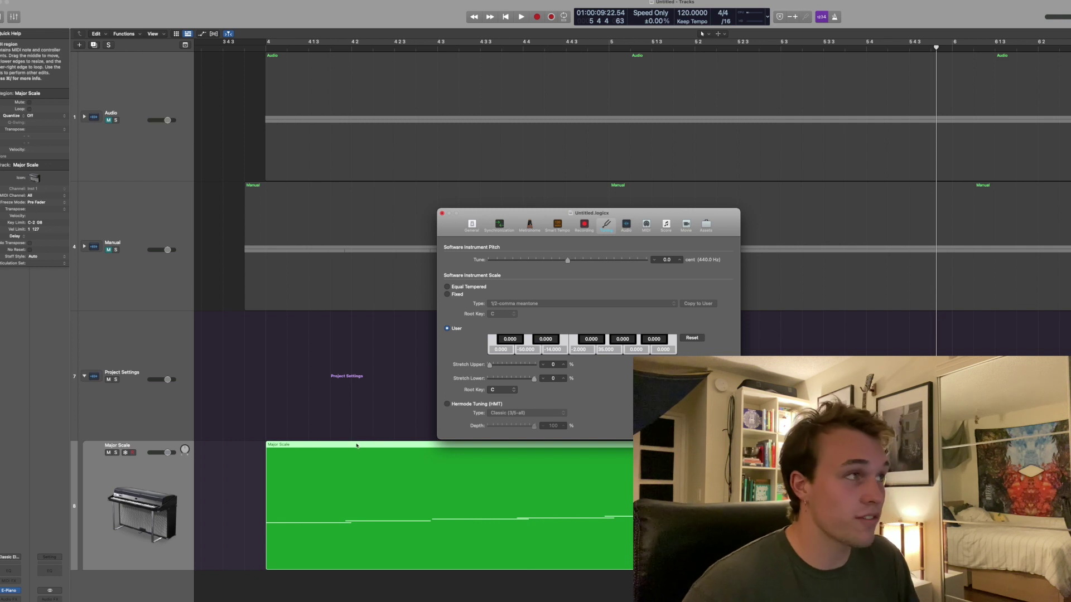
{"action": "left_click", "coordinate": [357, 446]}
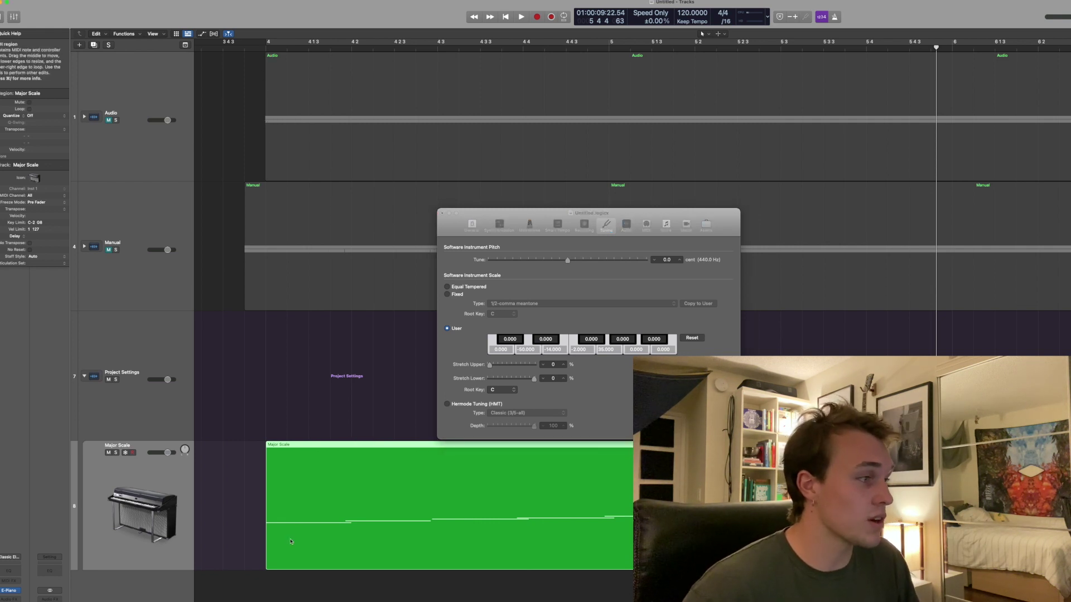
- Extend the Major Scale region to start earlier and play it to hear the User tuning
{"action": "left_click_drag", "start_coordinate": [267, 527], "coordinate": [254, 526]}
{"action": "left_click", "coordinate": [255, 44]}
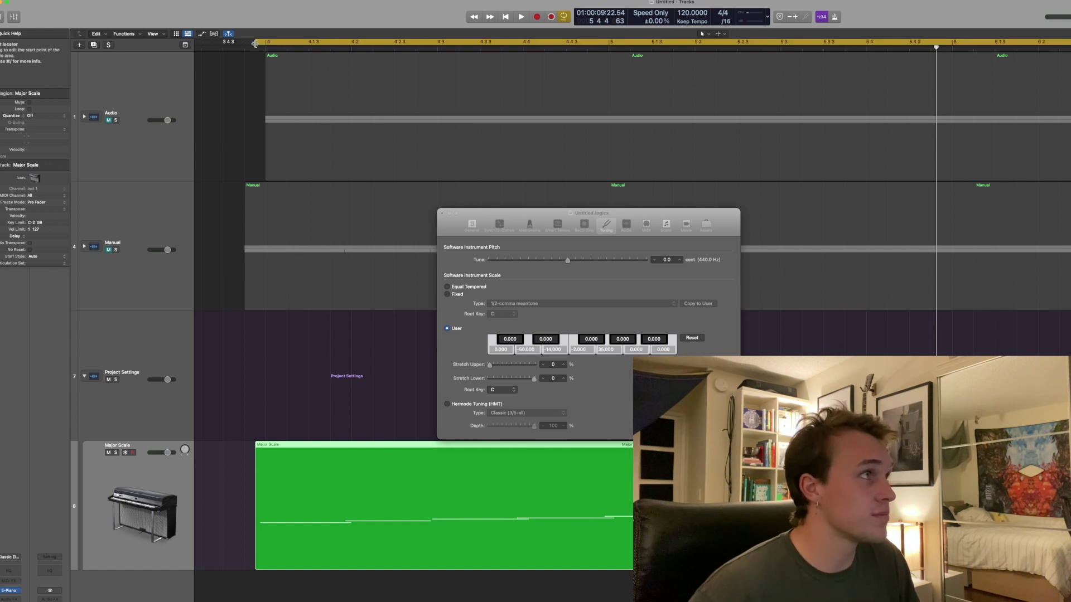
{"action": "left_click", "coordinate": [252, 49]}
{"action": "left_click", "coordinate": [260, 43]}
{"action": "key", "text": "space"}
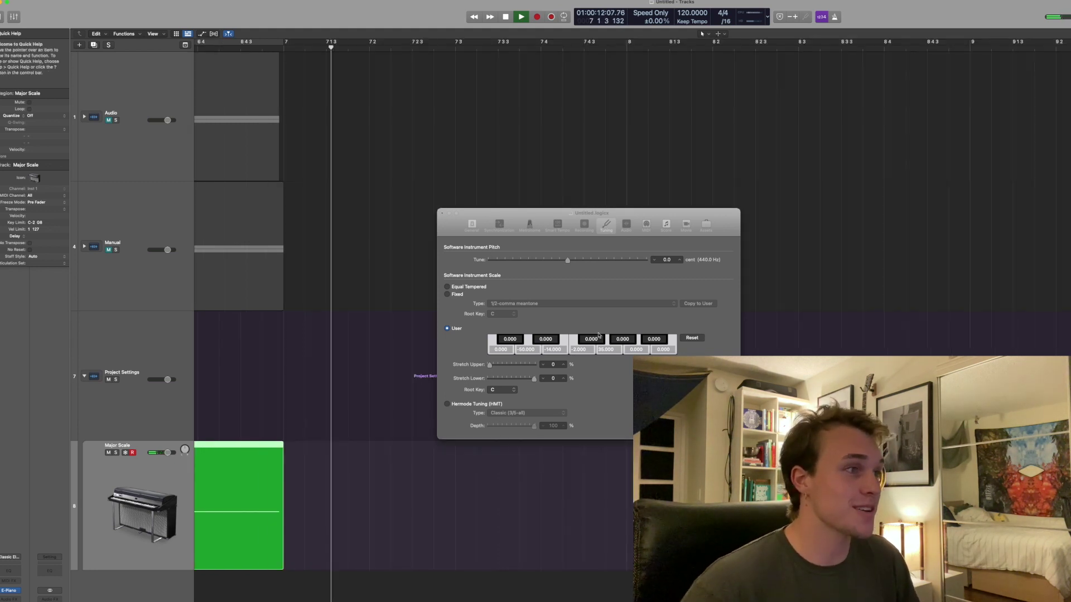
{"action": "key", "text": "space"}
- Scroll back left and close the Project Settings window
{"action": "scroll", "coordinate": [437, 517], "scroll_direction": "left", "scroll_amount": 10}
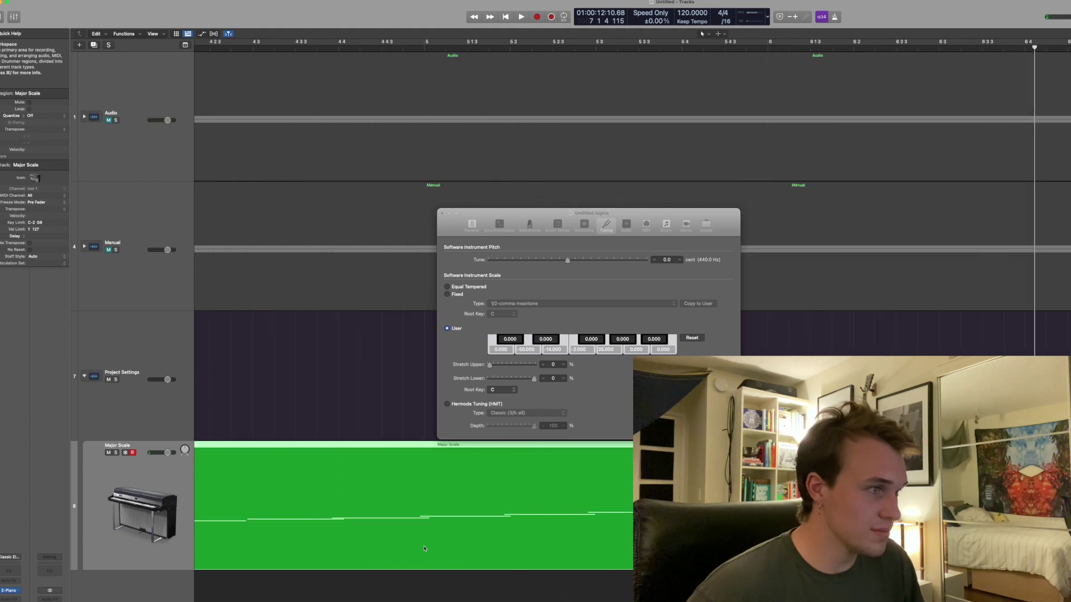
{"action": "scroll", "coordinate": [424, 549], "scroll_direction": "left", "scroll_amount": 5}
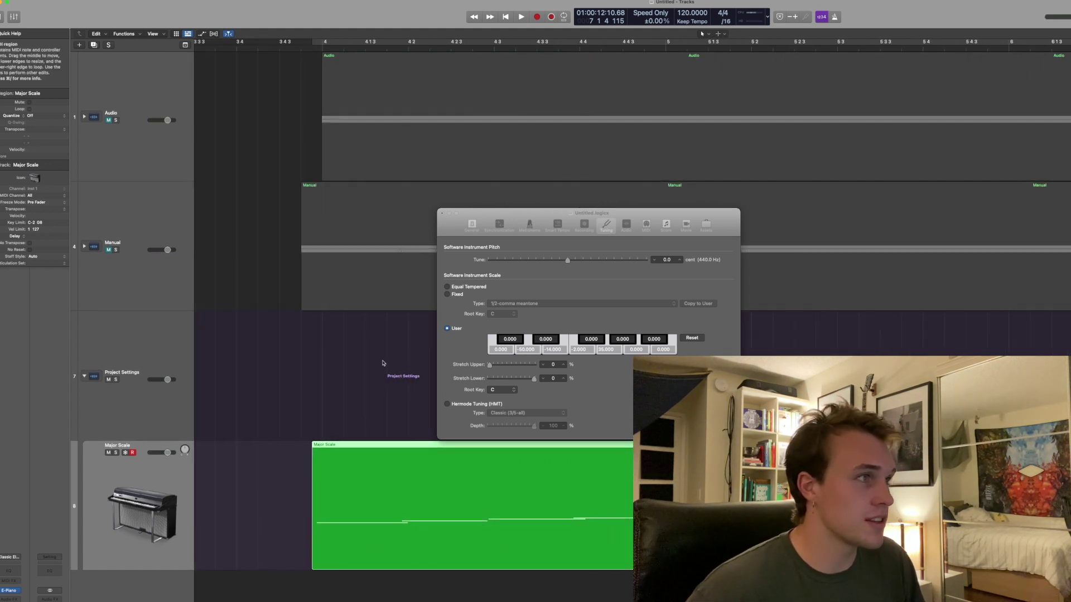
{"action": "left_click", "coordinate": [442, 214]}
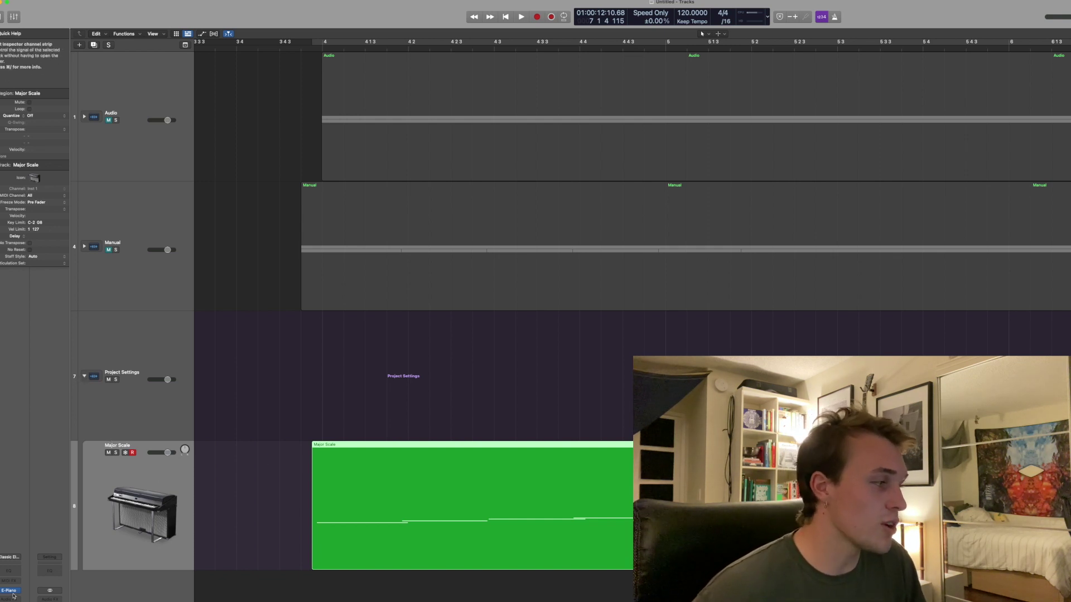
- Set the Vintage Electric Piano's Pitch Tune slightly above centre in its Details panel, then close the plug-in window
{"action": "mouse_move", "coordinate": [12, 594]}
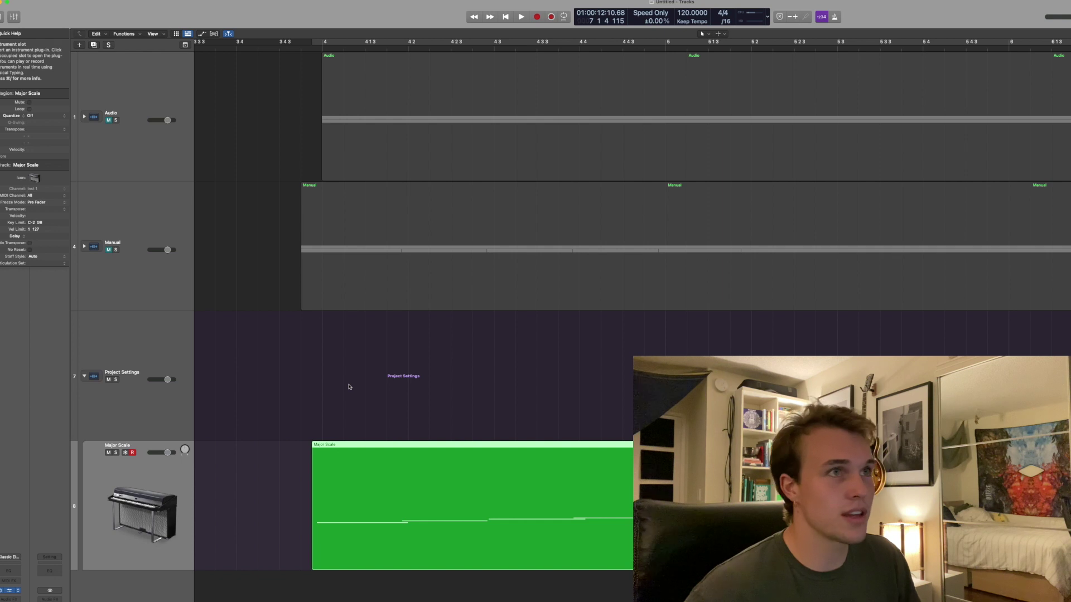
{"action": "key", "text": "v"}
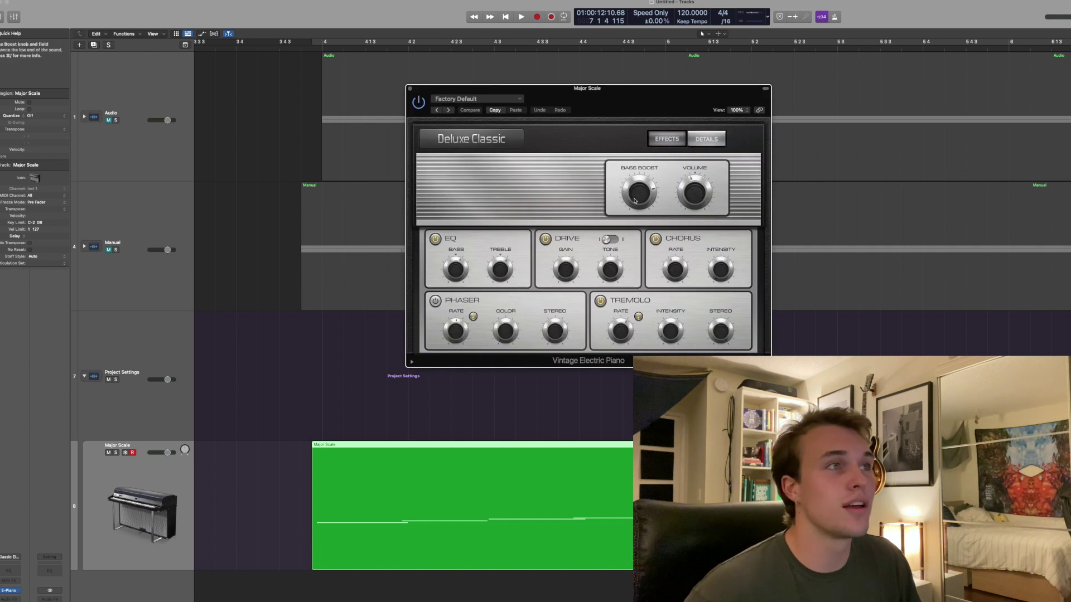
{"action": "left_click_drag", "start_coordinate": [601, 96], "coordinate": [613, 153]}
{"action": "left_click", "coordinate": [715, 195]}
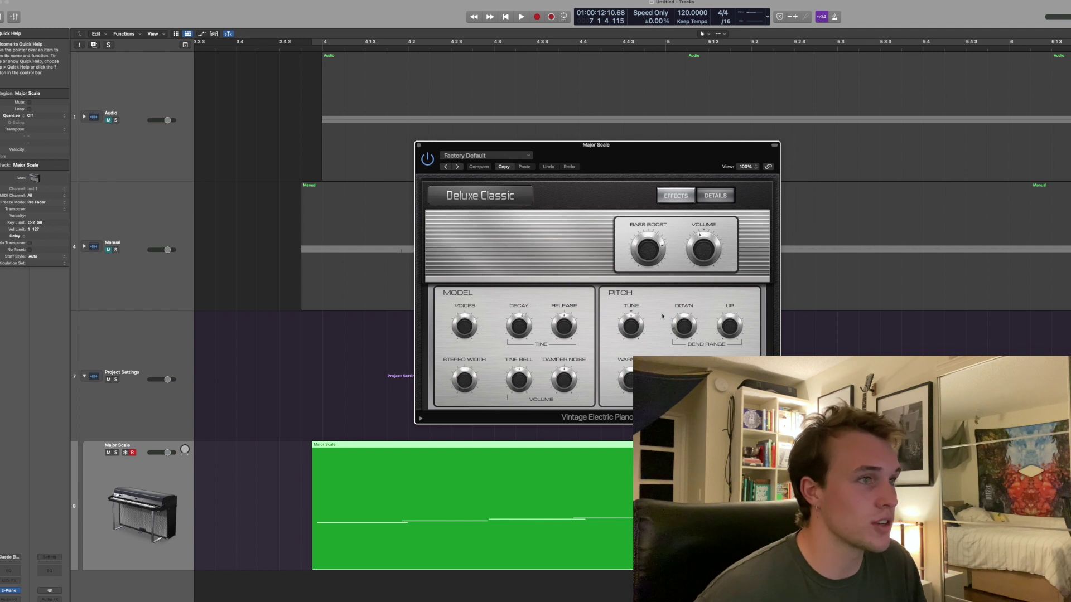
{"action": "left_click_drag", "start_coordinate": [631, 328], "coordinate": [633, 346]}
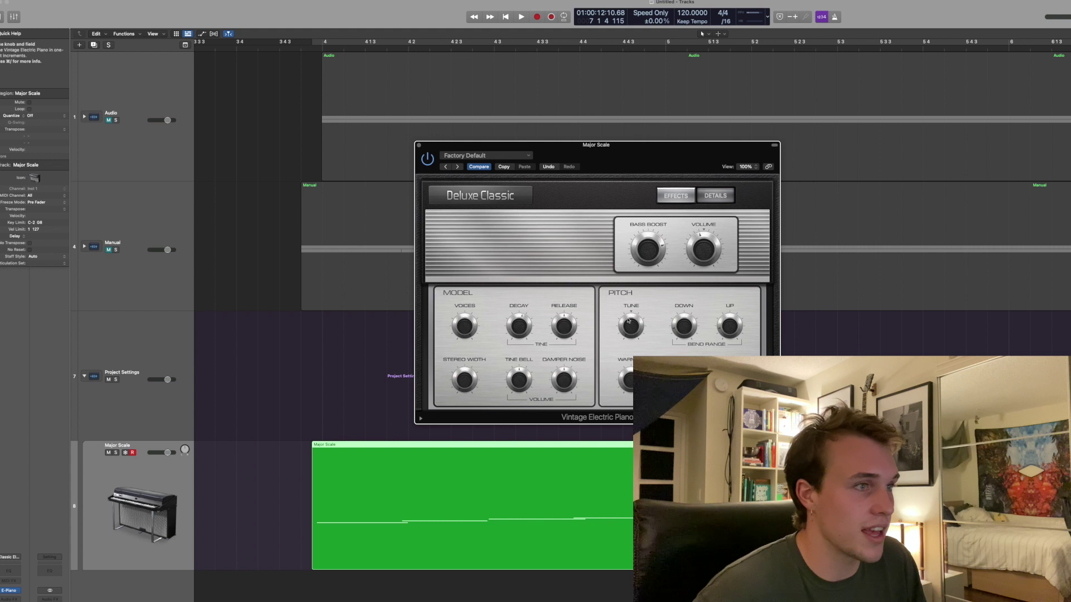
{"action": "left_click_drag", "start_coordinate": [632, 330], "coordinate": [632, 301]}
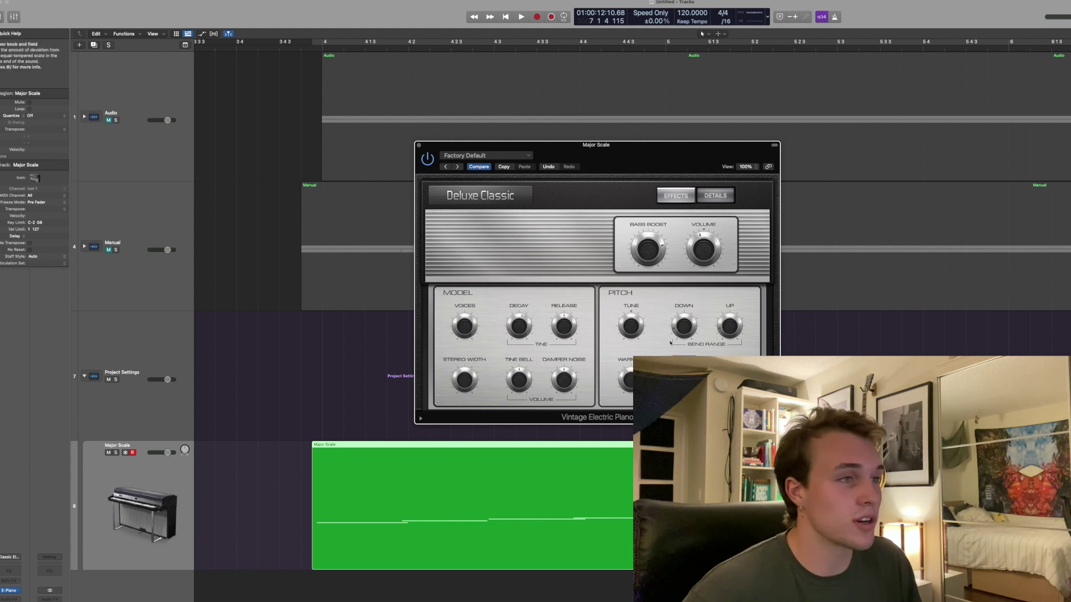
{"action": "mouse_move", "coordinate": [628, 326]}
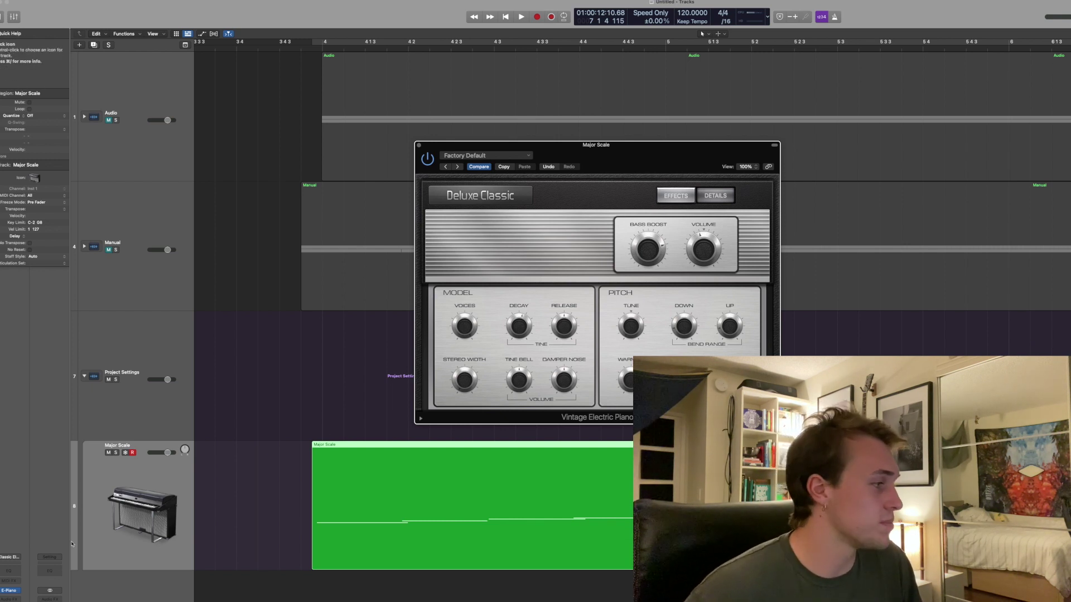
{"action": "left_click", "coordinate": [419, 147]}
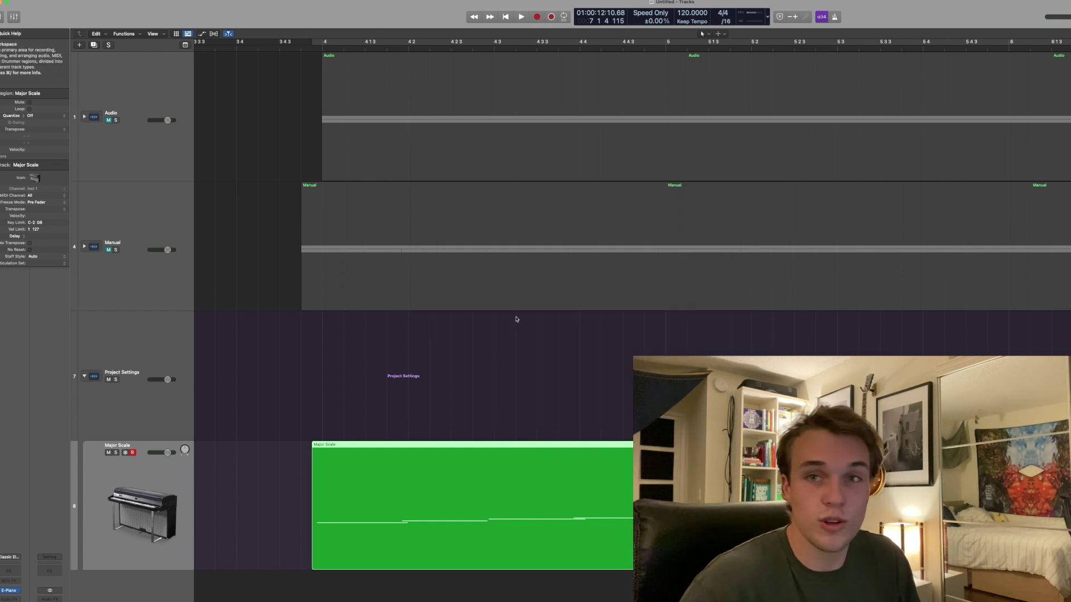